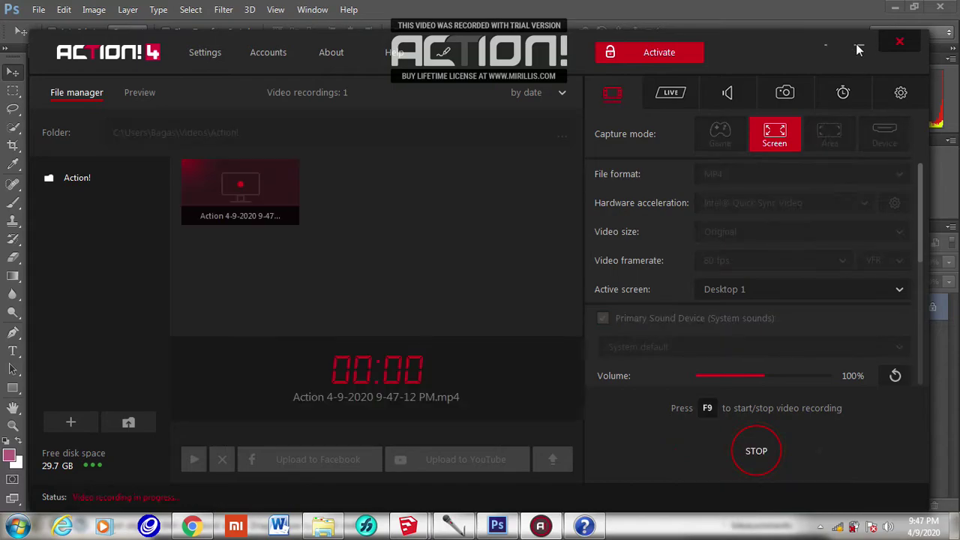
Start the Action! screen recording so Photoshop and messi.jpg show.
click(858, 45)
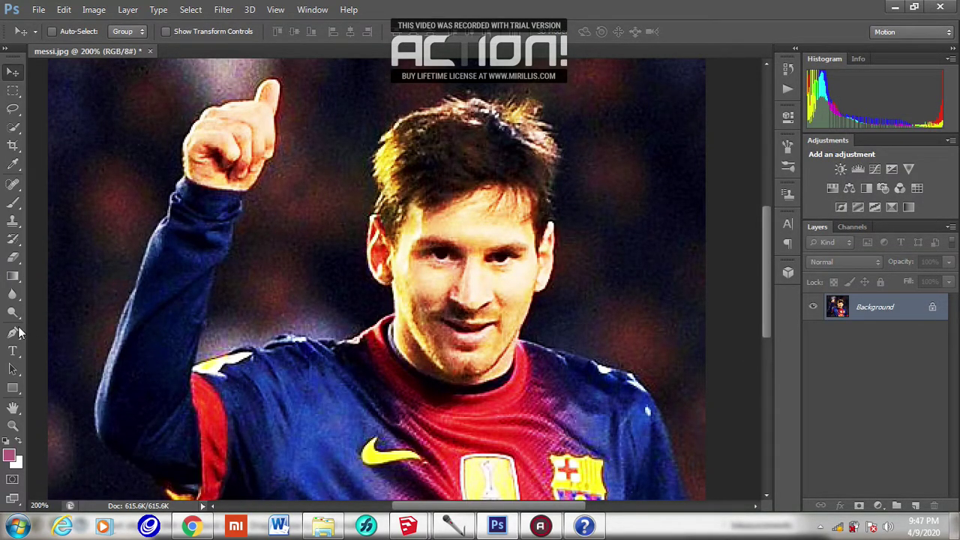
Select the Pen tool in Path mode, view the whole photo, then zoom into Messi's hair.
click(13, 334)
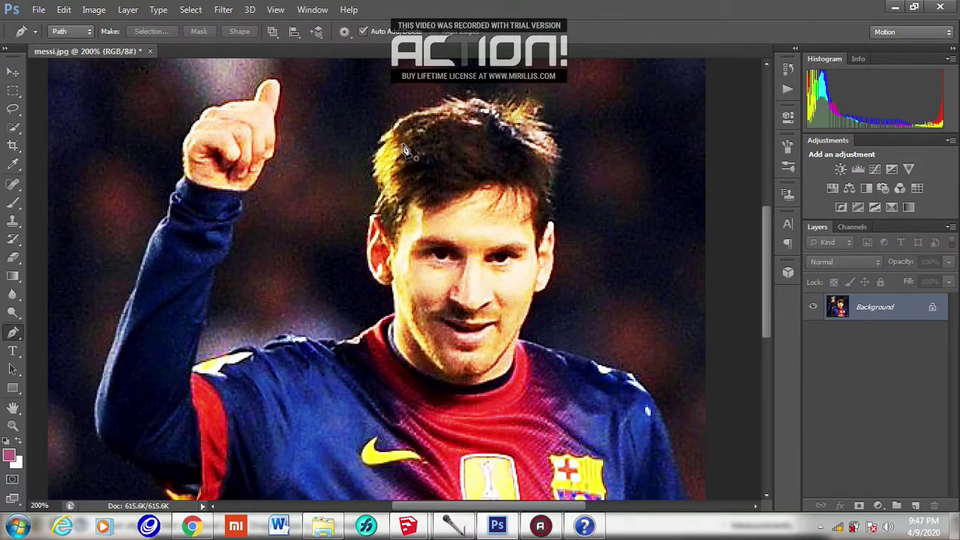
key(ctrl+minus)
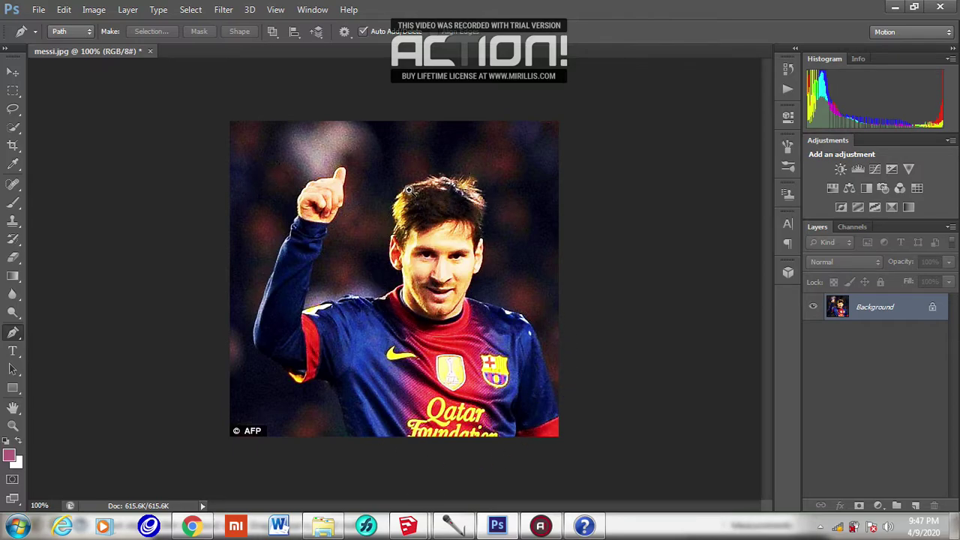
ctrl+click(409, 195)
ctrl+click(409, 195)
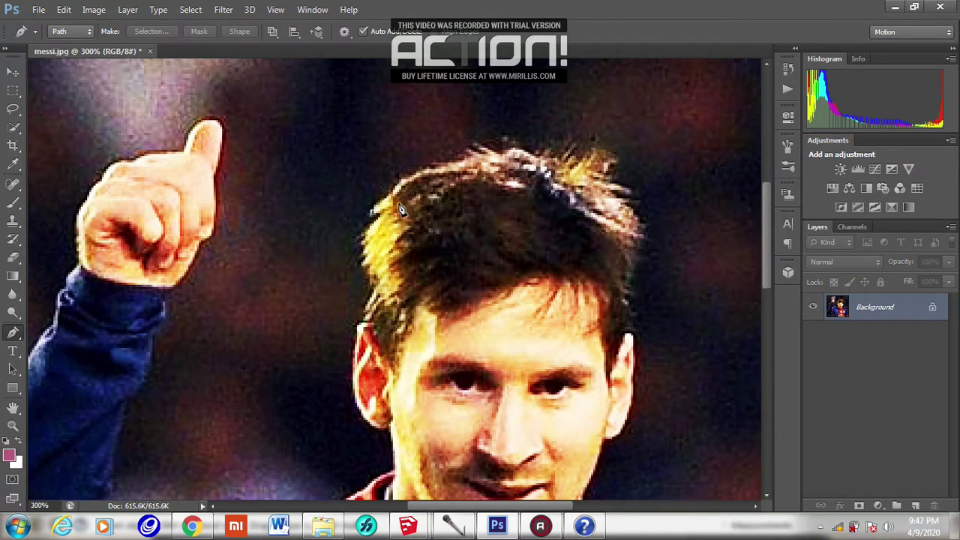
Start the pen path across the top edge of Messi's hair.
click(400, 195)
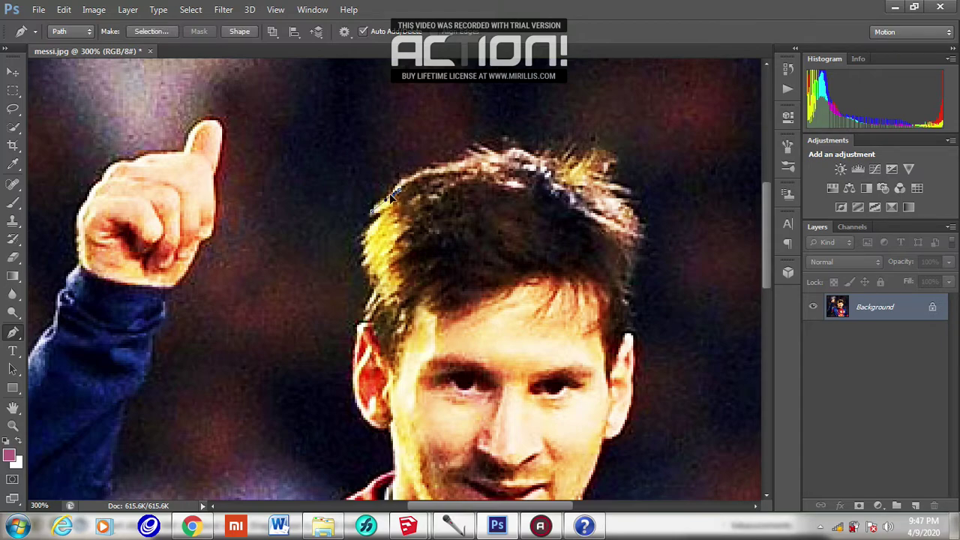
click(449, 171)
click(485, 159)
click(502, 156)
click(537, 160)
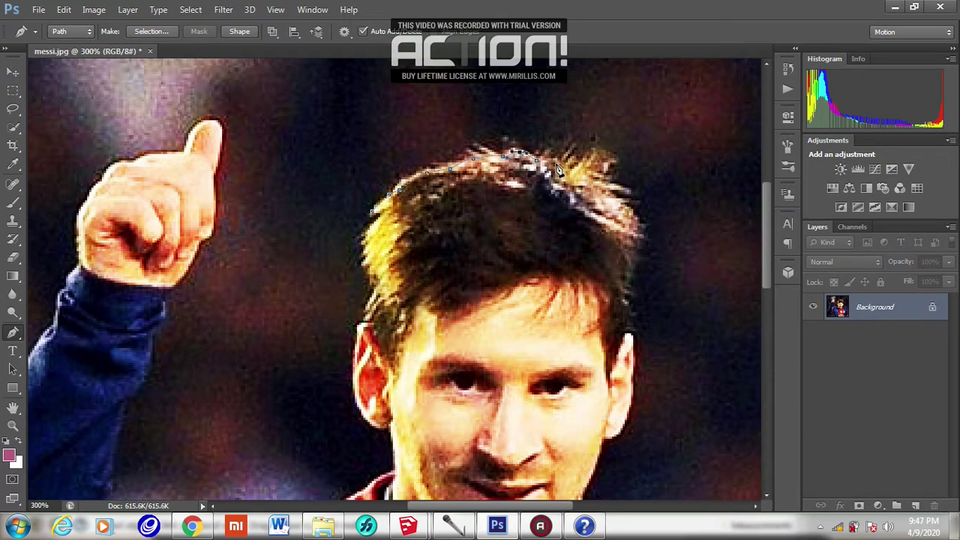
Continue the path down the side of his head, curving past the ear.
click(605, 188)
click(636, 216)
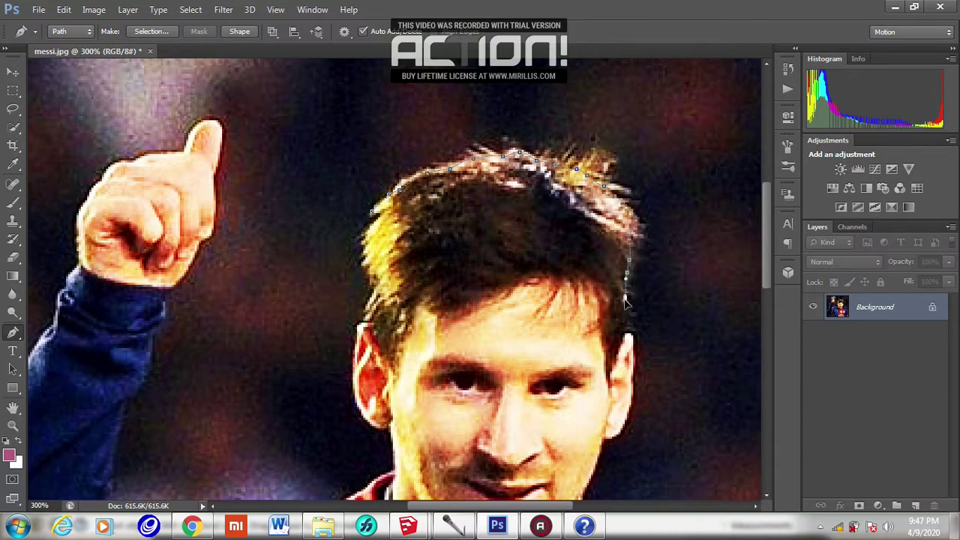
click(625, 322)
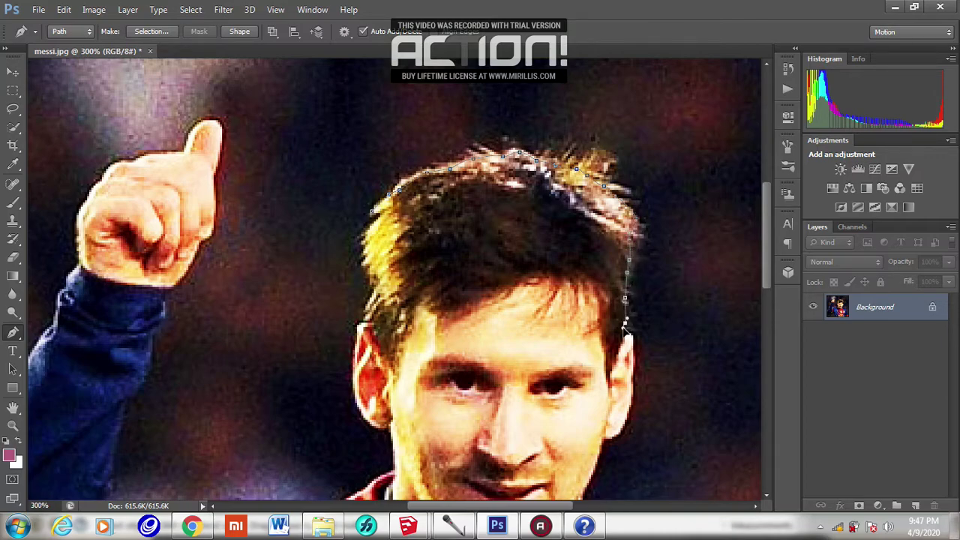
click(630, 372)
drag(635, 366, 632, 370)
drag(606, 442, 620, 426)
scroll(621, 426, down, 1)
scroll(615, 338, down, 3)
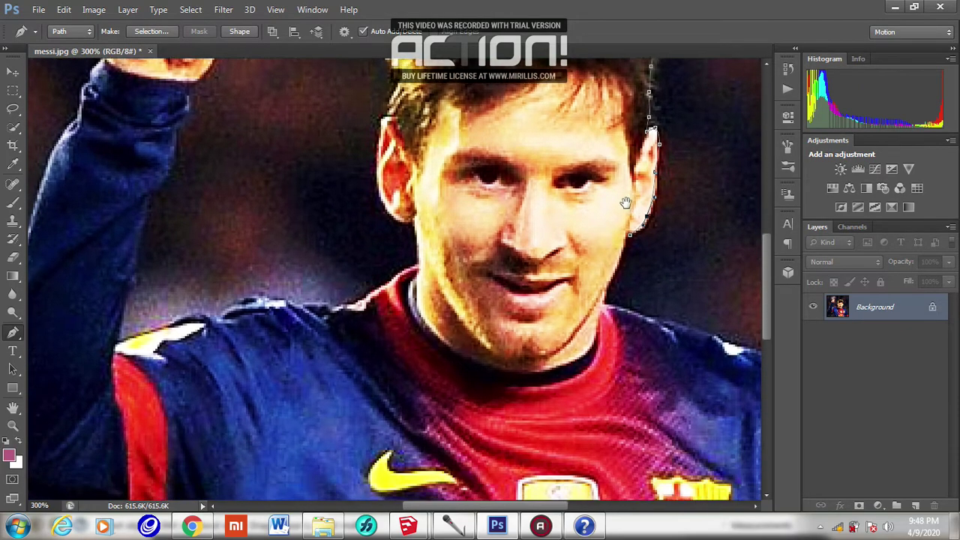
Curve the path down the jaw, over the shoulder and down the sleeve's side.
scroll(608, 270, down, 1)
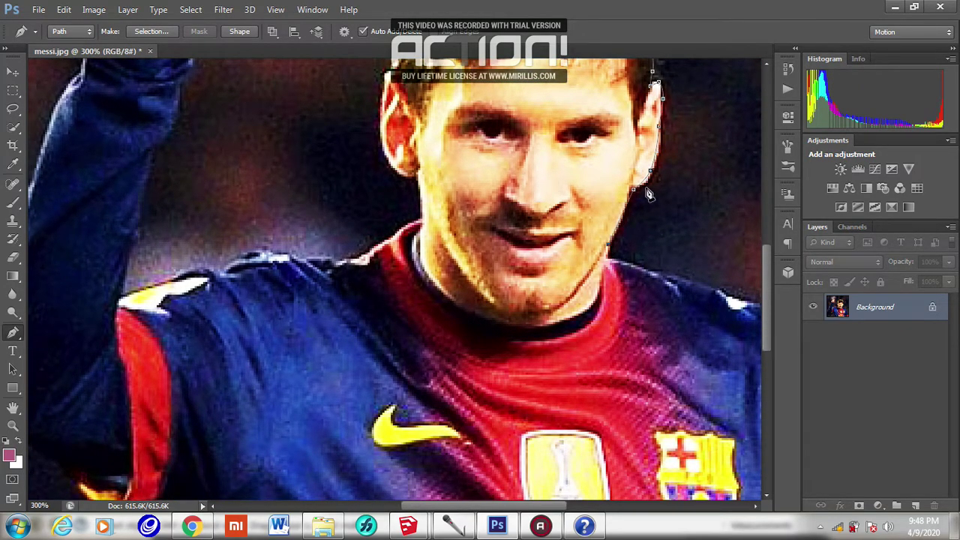
drag(635, 192, 608, 262)
mouse_move(687, 291)
mouse_down()
mouse_move(593, 288)
mouse_move(555, 266)
mouse_up()
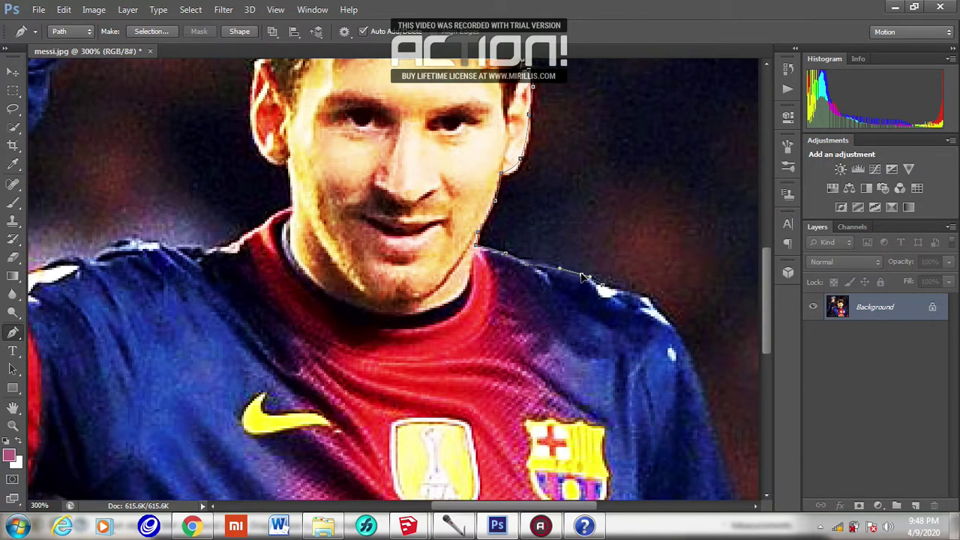
drag(665, 318, 649, 301)
scroll(675, 315, down, 5)
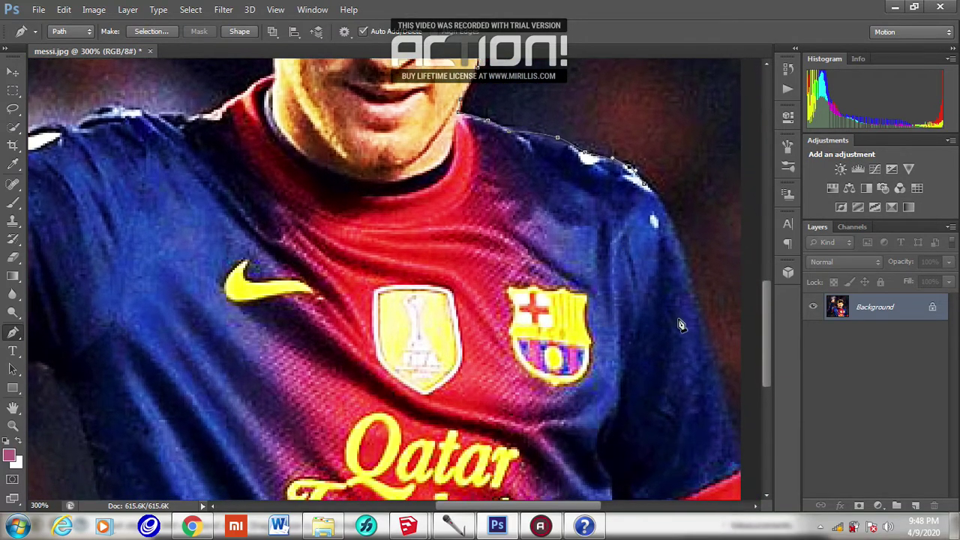
mouse_move(703, 324)
mouse_down()
mouse_move(679, 237)
mouse_move(681, 248)
mouse_up()
drag(699, 302, 702, 310)
click(717, 367)
Run the path along the jersey to the photo's bottom edge and view the whole photo.
drag(687, 357, 655, 167)
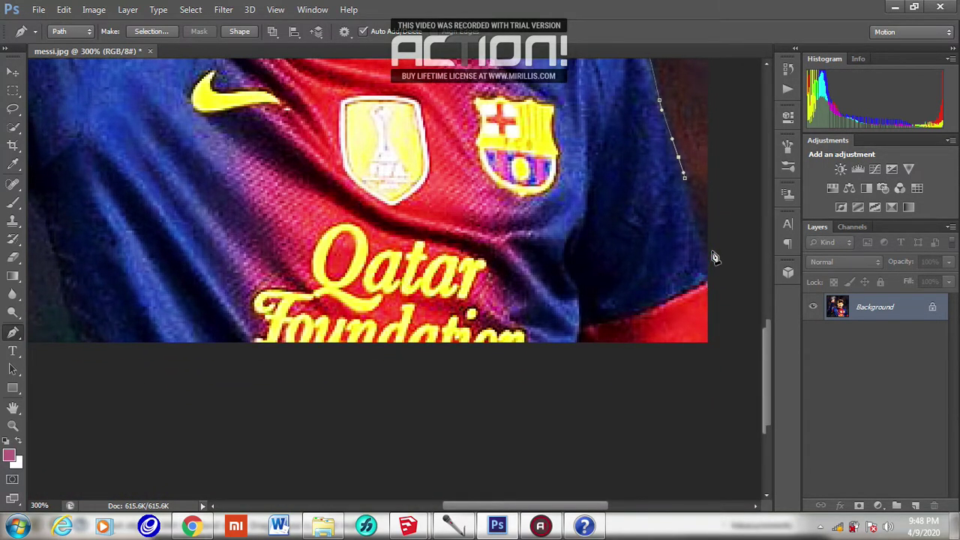
alt+click(447, 250)
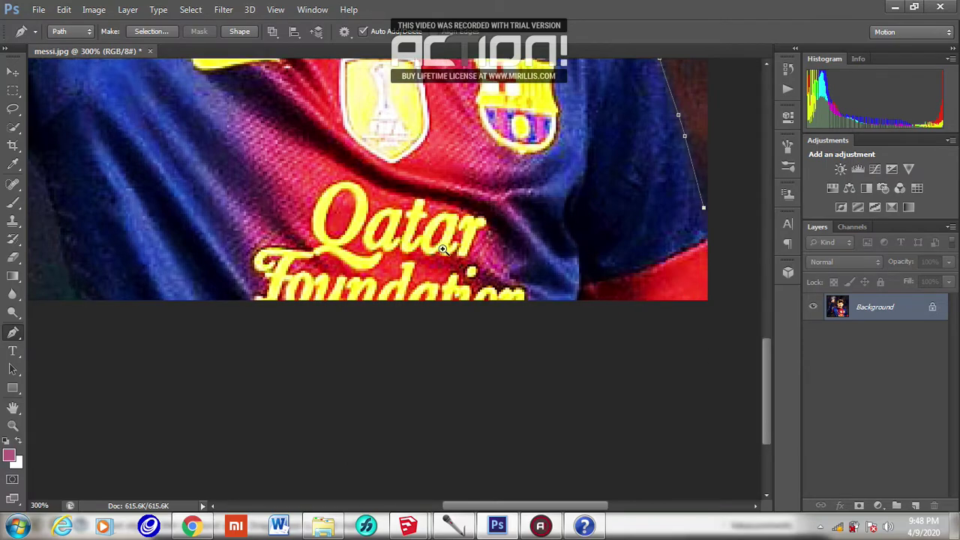
alt+click(446, 250)
ctrl+click(358, 374)
shift+click(336, 456)
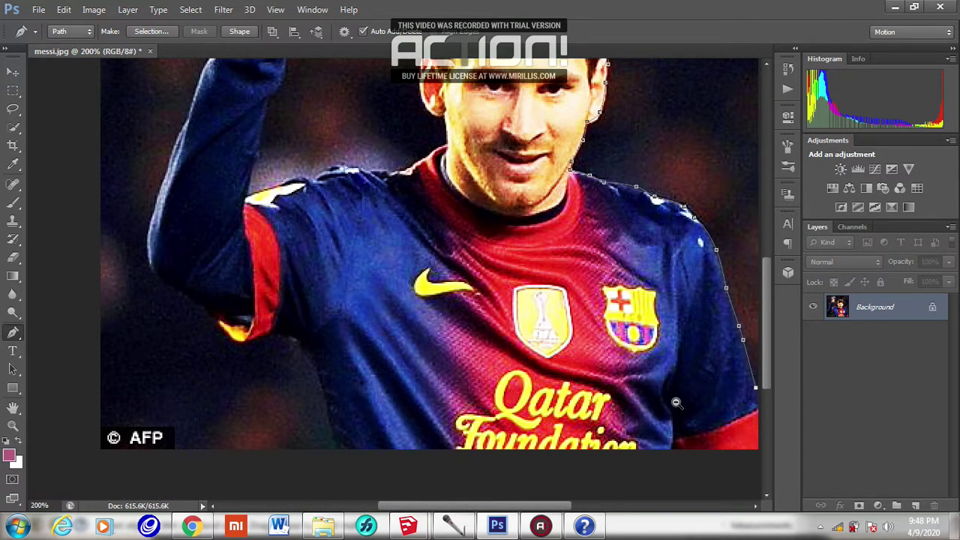
ctrl+alt+click(678, 411)
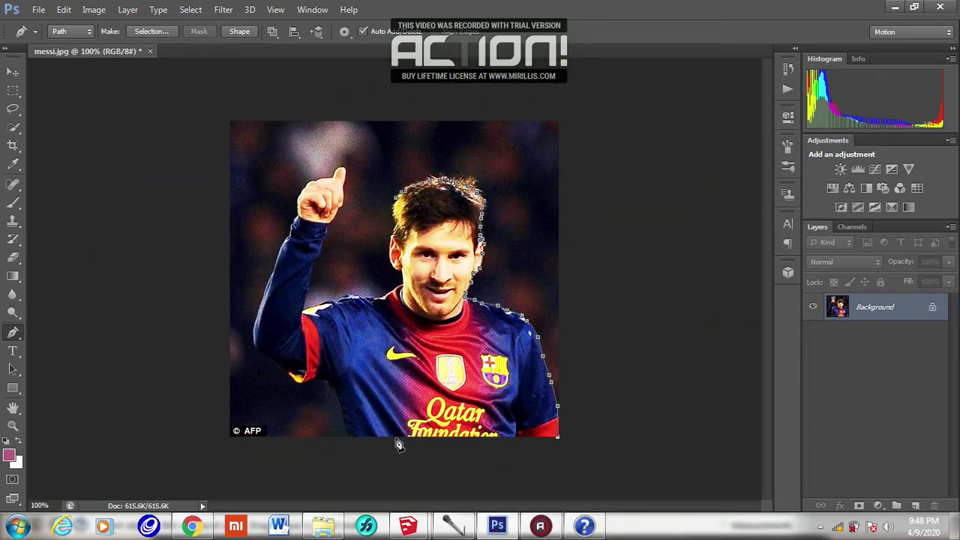
Zoom in on the left arm and trace the jersey's bottom to below the elbow.
ctrl+click(356, 376)
ctrl+click(356, 375)
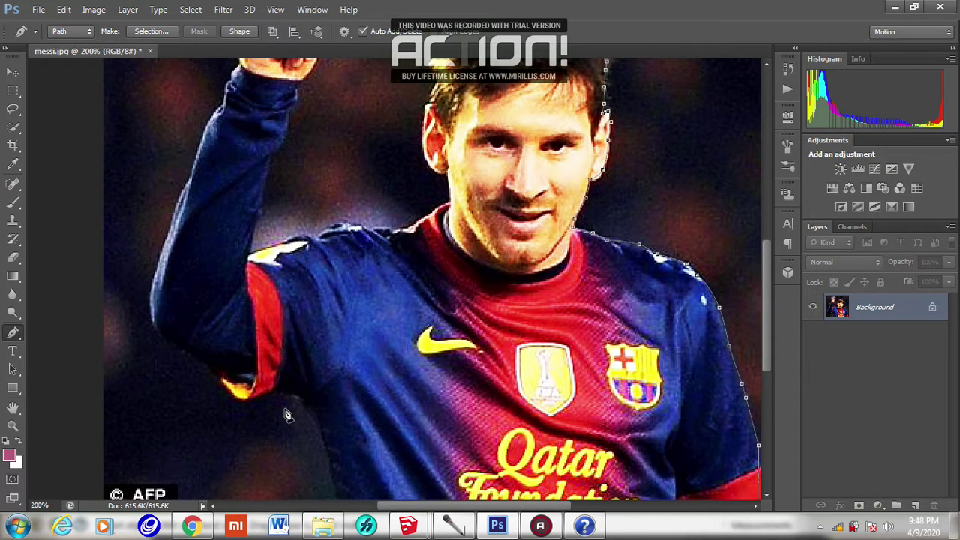
drag(303, 415, 314, 413)
ctrl+click(314, 413)
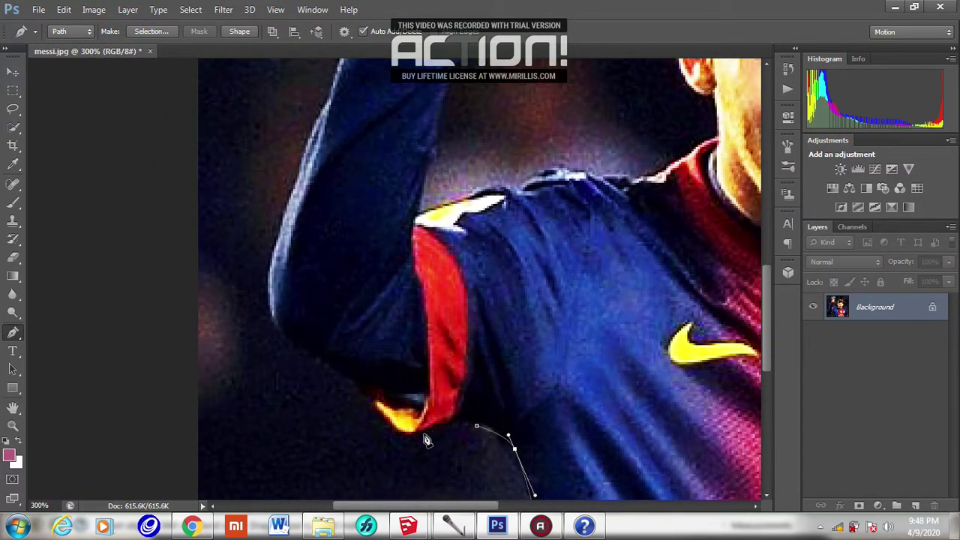
drag(411, 436, 381, 446)
drag(373, 396, 388, 416)
click(342, 376)
Curve the path around the elbow and up the raised arm's outer edge.
drag(280, 306, 267, 275)
mouse_move(273, 309)
mouse_down()
mouse_move(274, 317)
mouse_move(274, 304)
mouse_up()
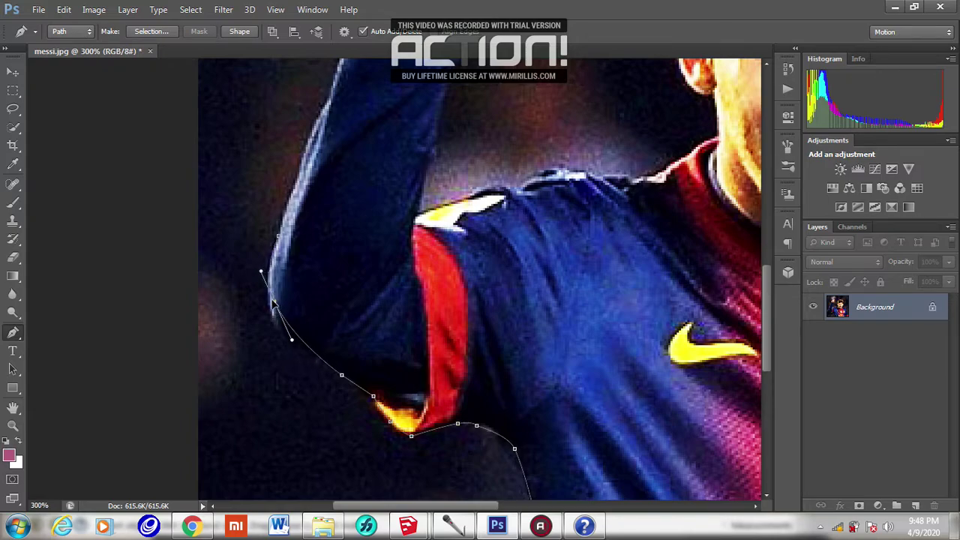
drag(342, 186, 313, 273)
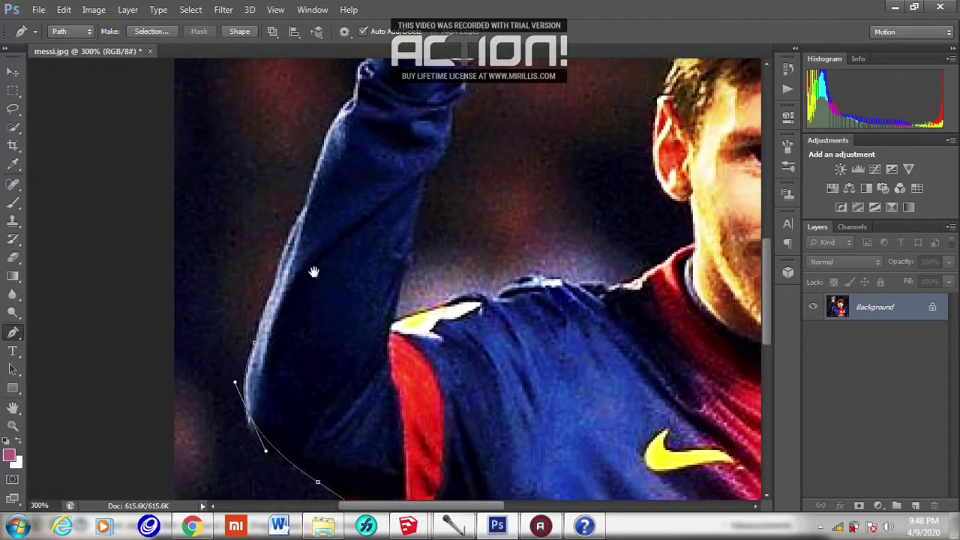
click(309, 208)
click(288, 249)
scroll(280, 280, up, 3)
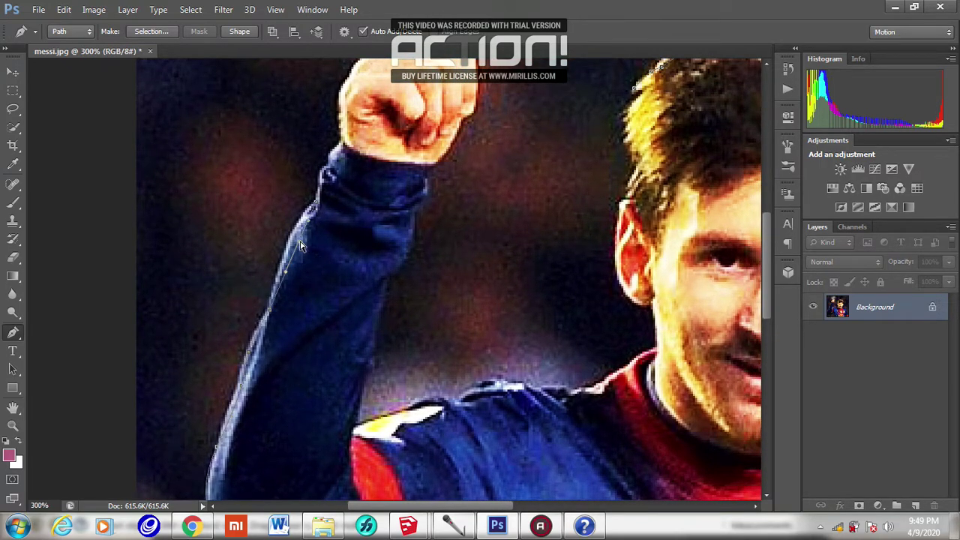
click(327, 186)
scroll(350, 136, up, 1)
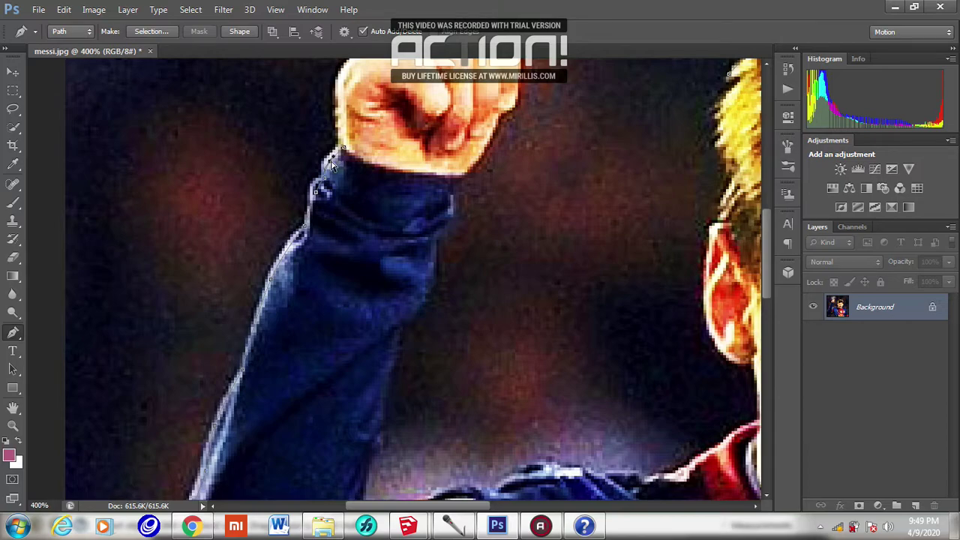
Trace the fist's left edge and top, reaching partway up the thumb.
scroll(332, 165, up, 3)
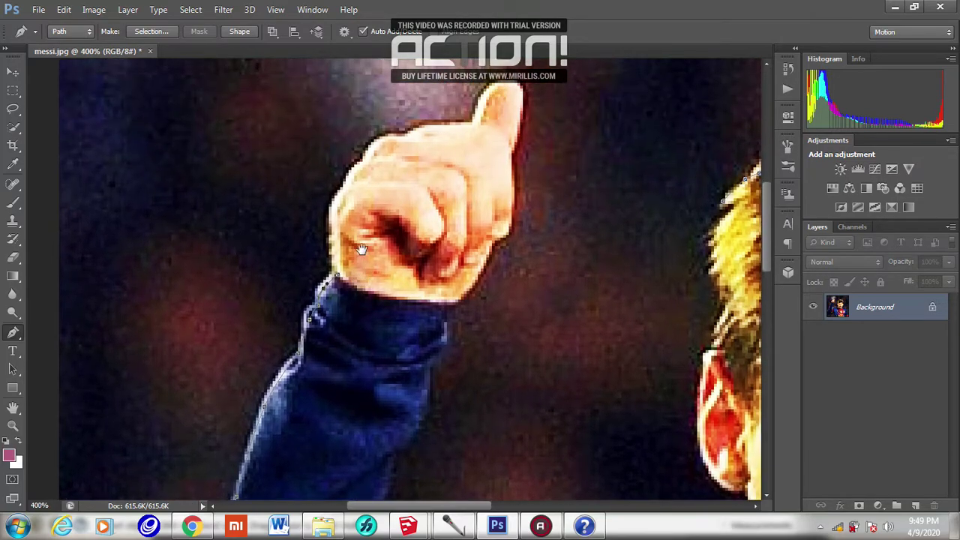
click(342, 193)
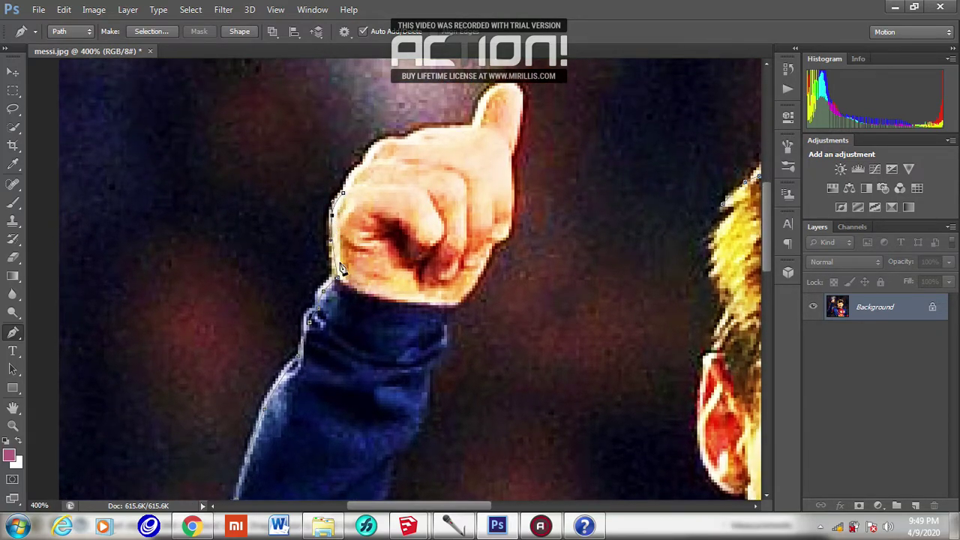
click(365, 162)
click(402, 142)
drag(389, 147, 402, 142)
click(467, 130)
Curve the path around the thumb tip and down the thumb's right edge.
drag(509, 131, 409, 257)
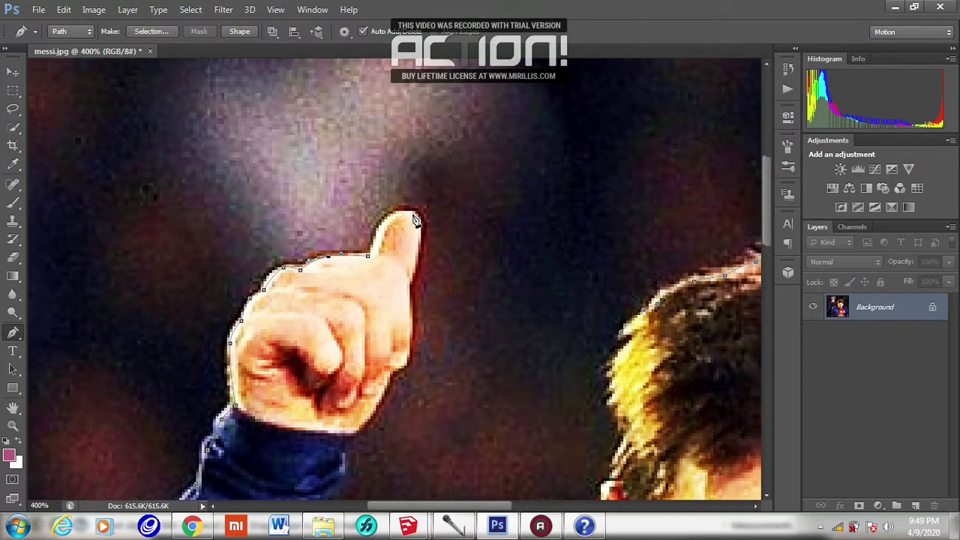
click(405, 210)
drag(406, 217, 406, 212)
click(407, 279)
drag(408, 249, 412, 279)
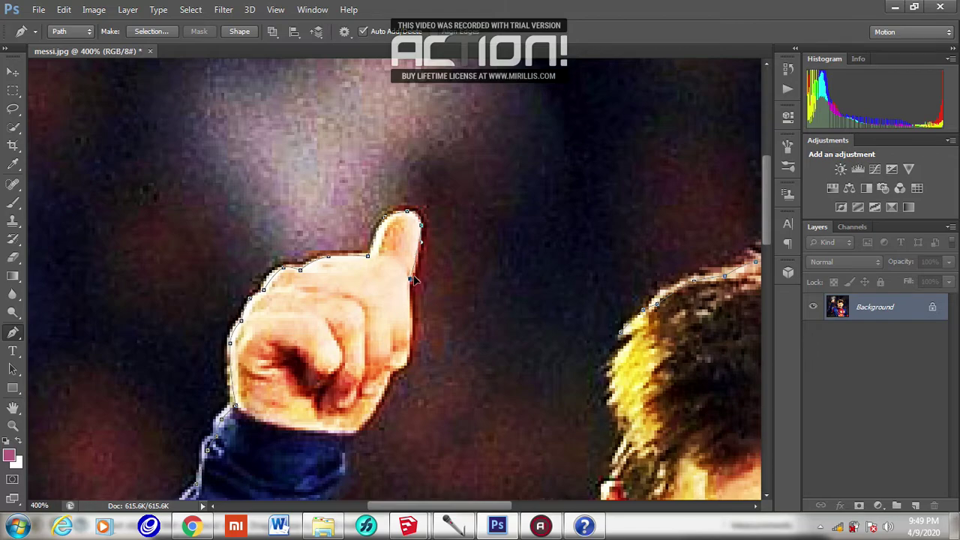
click(406, 360)
drag(411, 343, 401, 370)
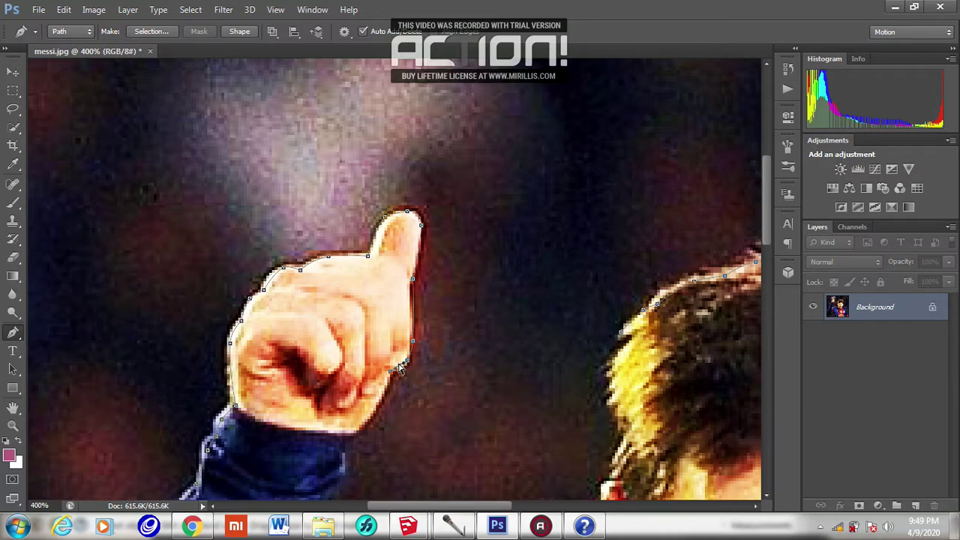
Continue along the fist's lower edge to where the sleeve meets the wrist.
click(357, 432)
drag(378, 405, 380, 407)
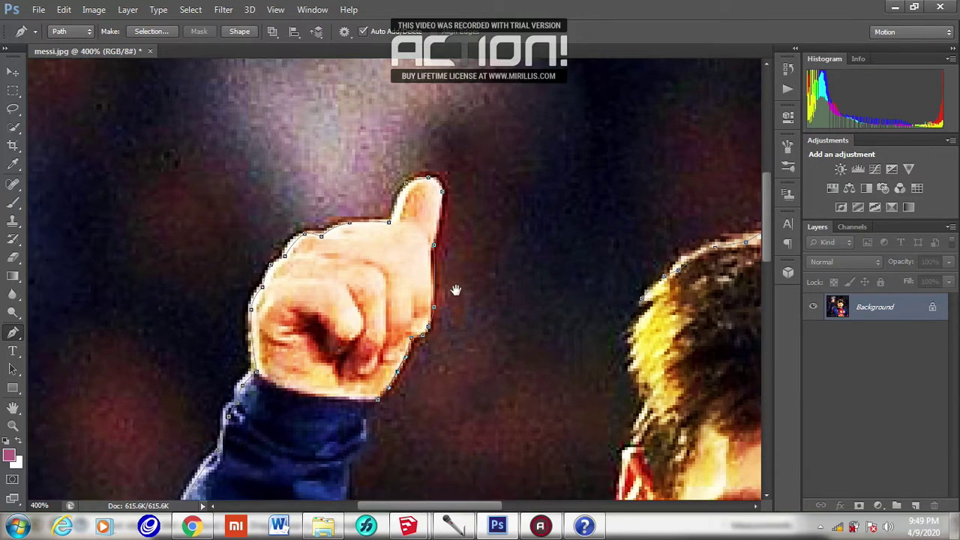
scroll(456, 289, down, 5)
click(452, 269)
click(435, 311)
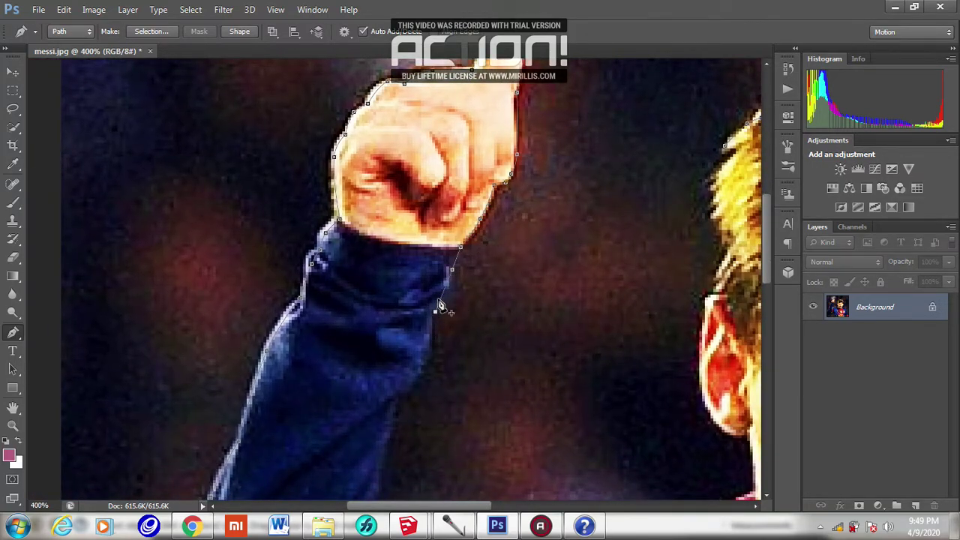
Trace the raised sleeve's inner edge down to the armpit.
drag(440, 303, 448, 301)
drag(448, 371, 480, 254)
click(462, 233)
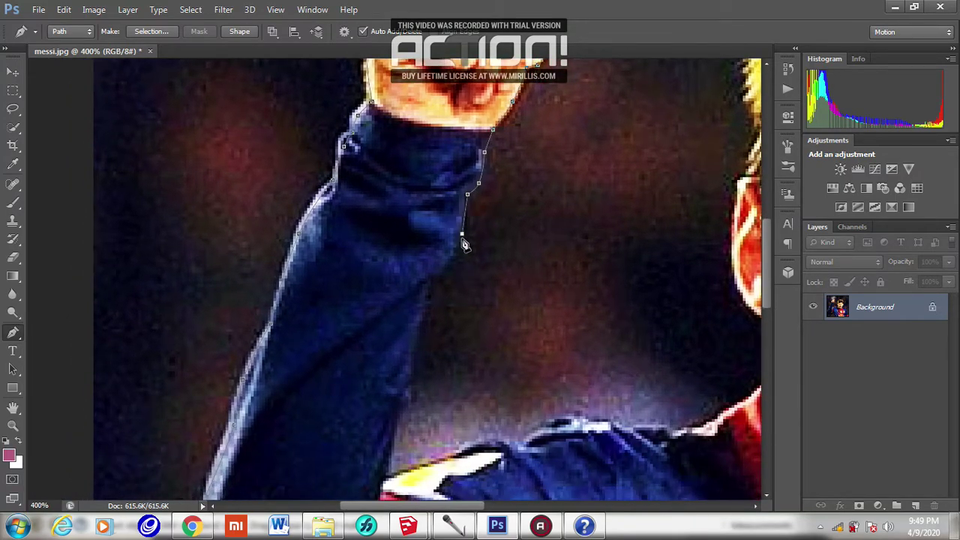
click(464, 228)
click(433, 282)
drag(440, 351, 456, 269)
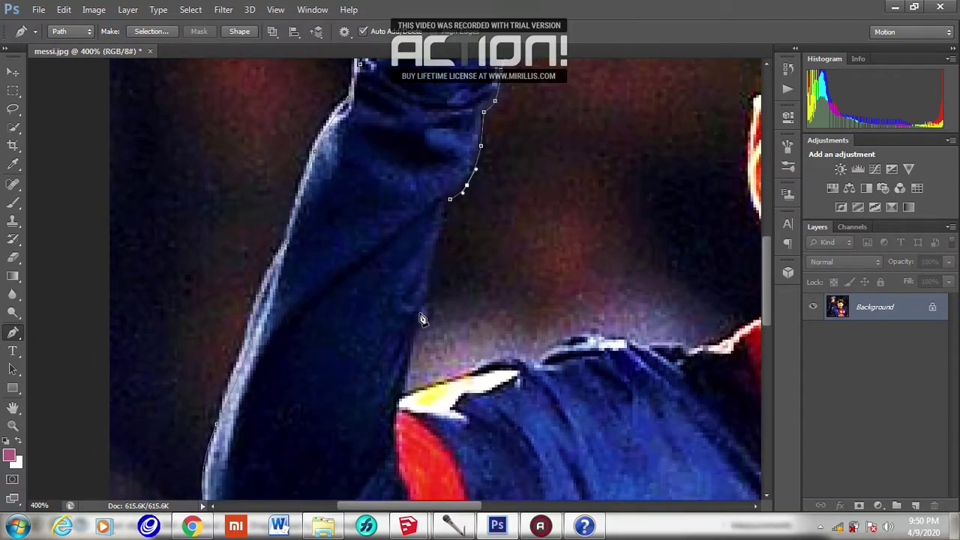
click(419, 310)
drag(424, 320, 421, 313)
drag(407, 365, 403, 405)
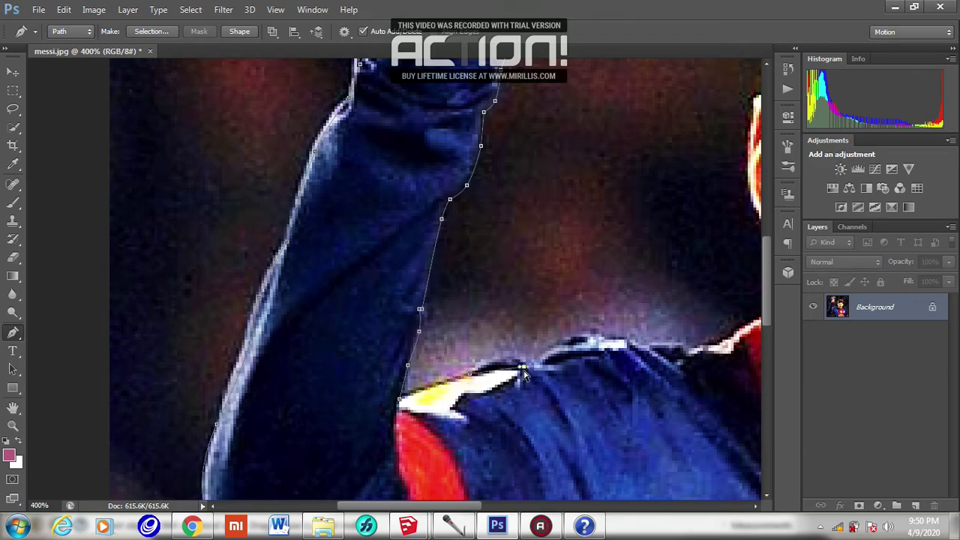
Extend the path along the shoulder and collar to Messi's neck.
drag(518, 364, 600, 346)
drag(672, 355, 600, 375)
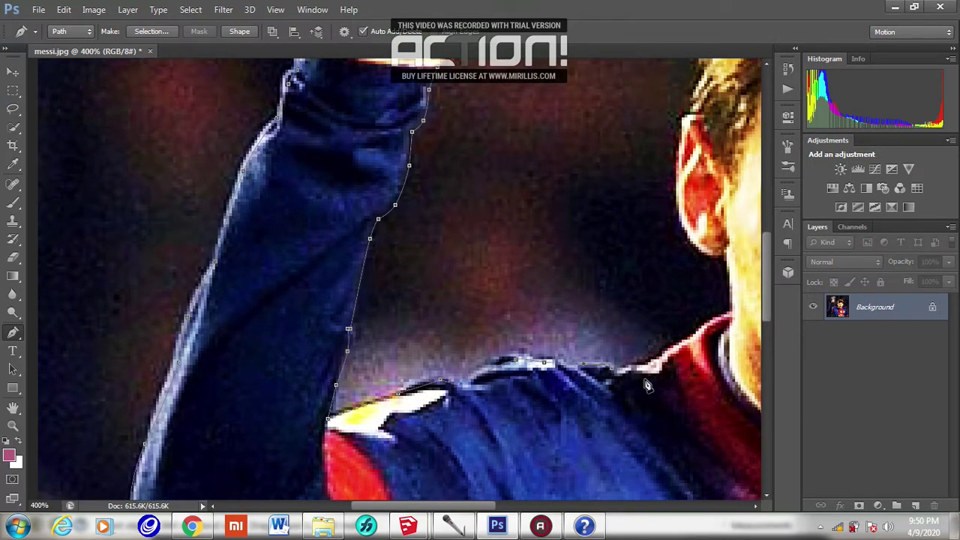
click(622, 373)
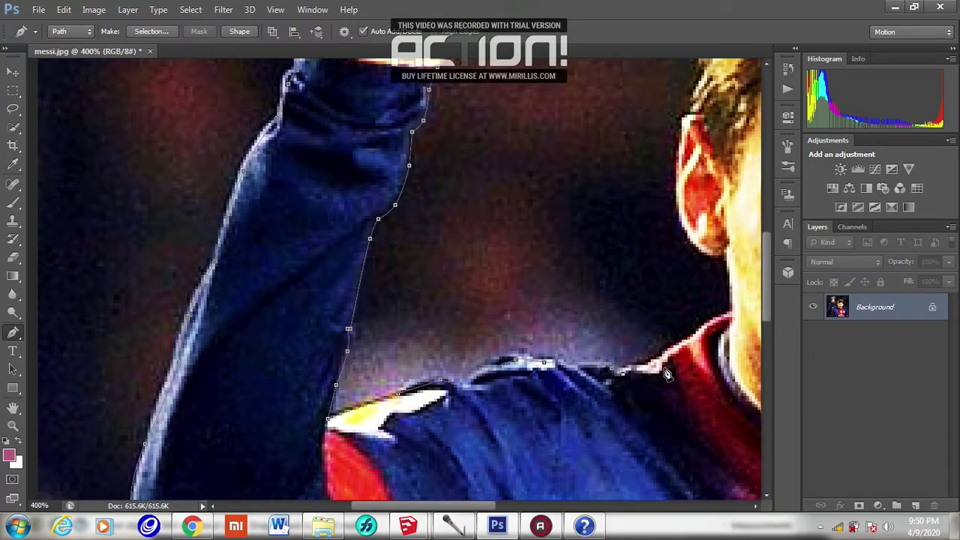
click(733, 315)
Add collar and neck points, then step back in History to before the misplaced neck points.
click(689, 338)
click(733, 309)
click(787, 69)
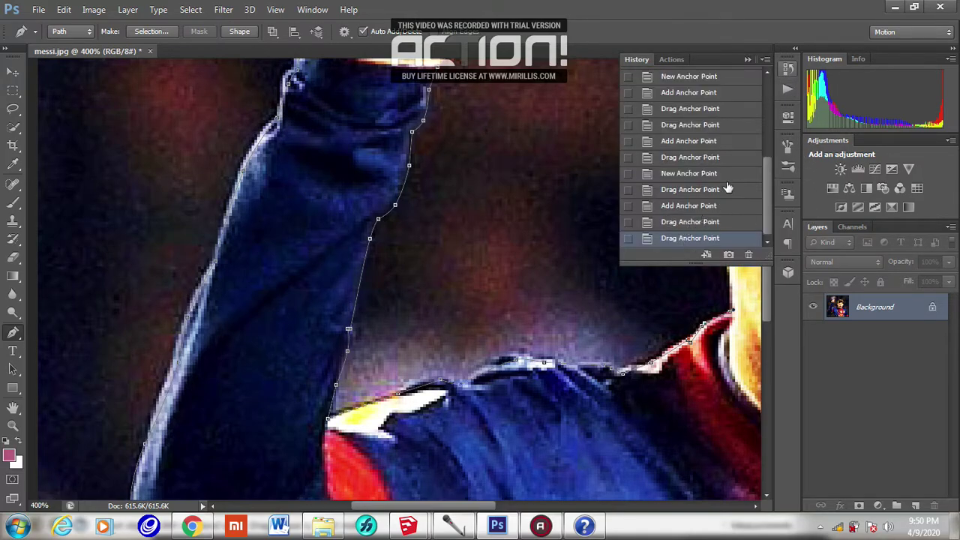
click(682, 222)
click(690, 191)
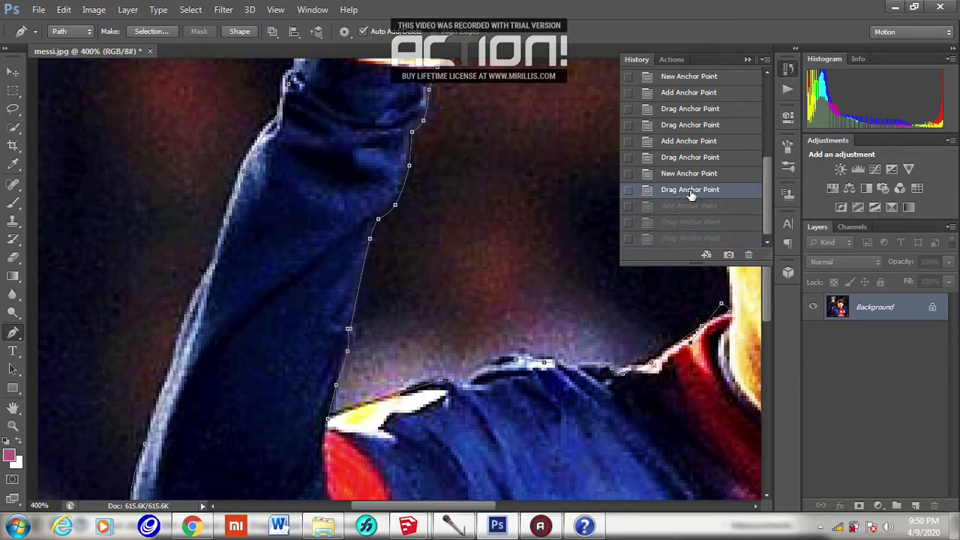
click(691, 175)
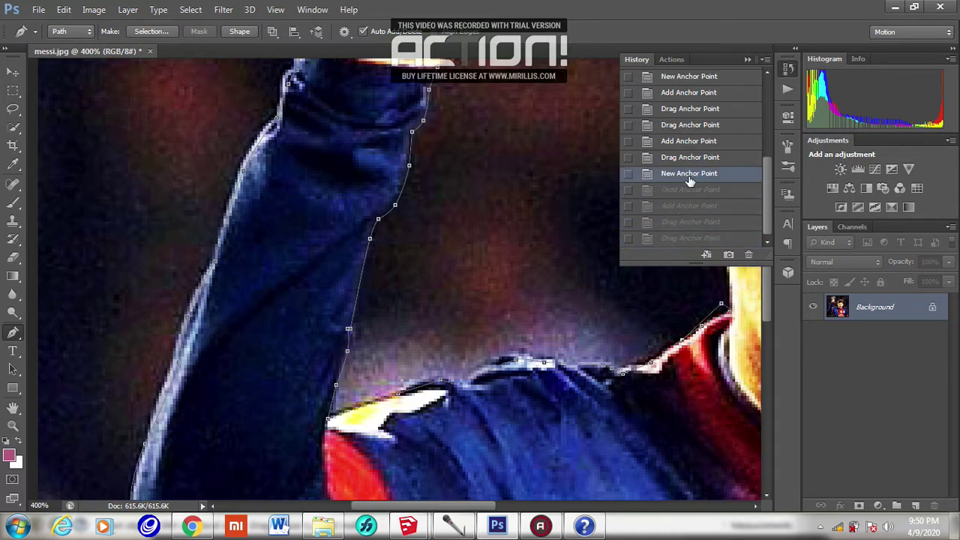
click(689, 126)
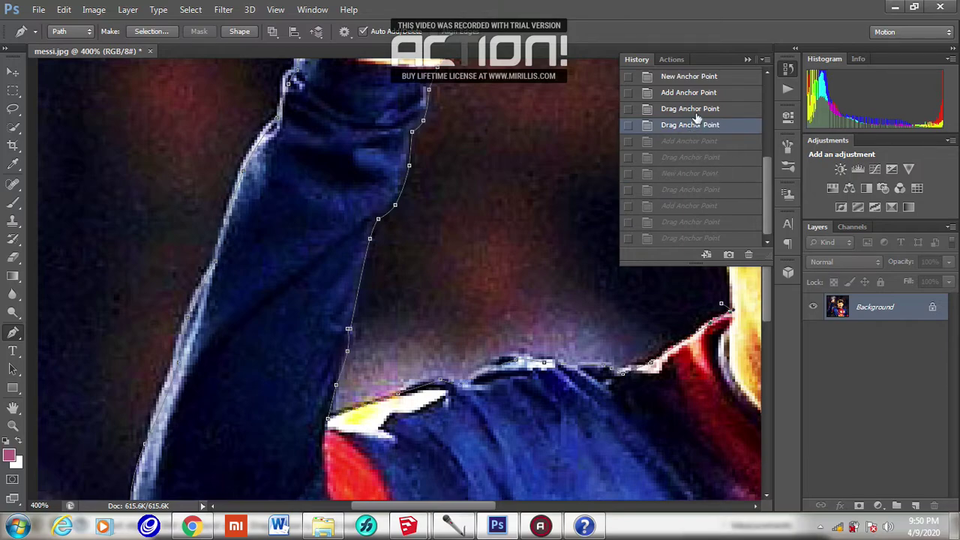
click(699, 109)
click(702, 93)
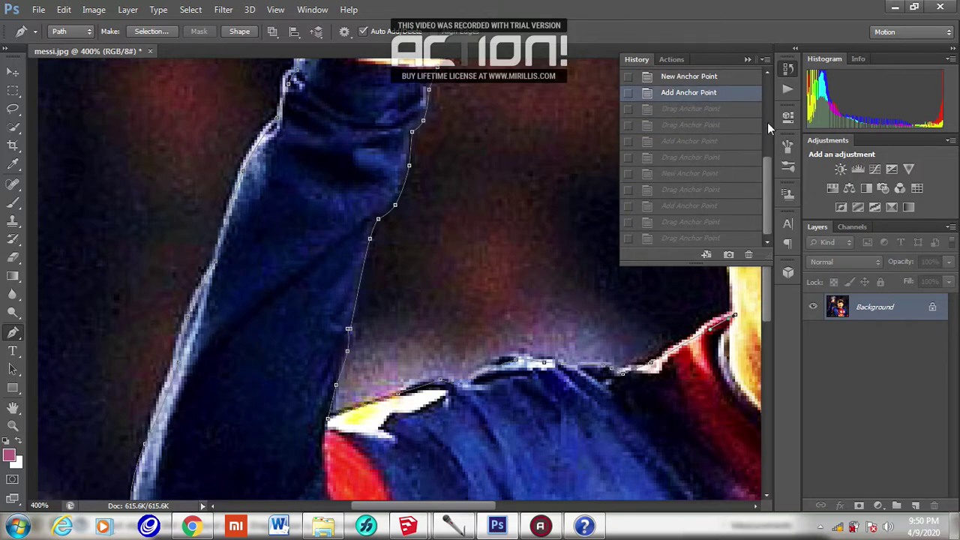
click(789, 71)
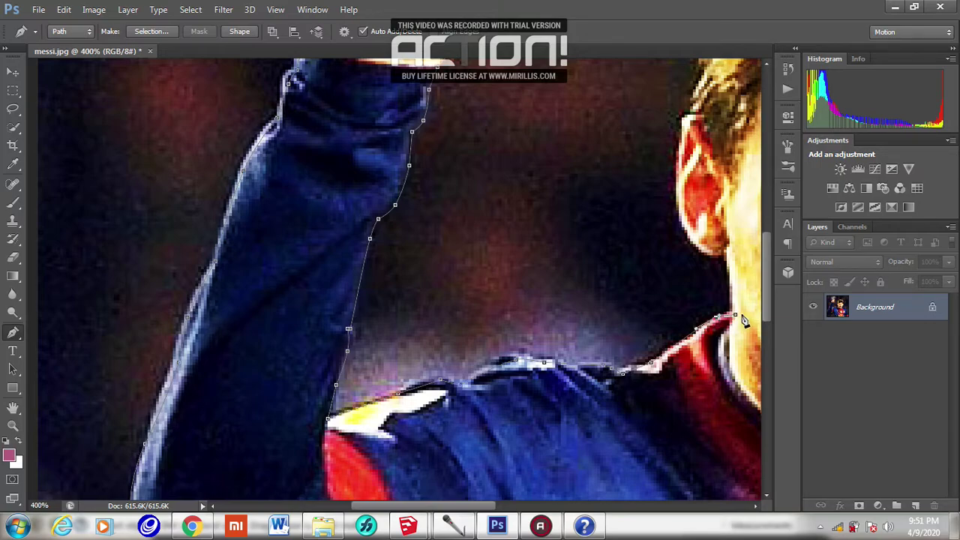
Trace up the neck, around the ear and along the hairline to close the path.
click(729, 252)
drag(697, 235, 718, 354)
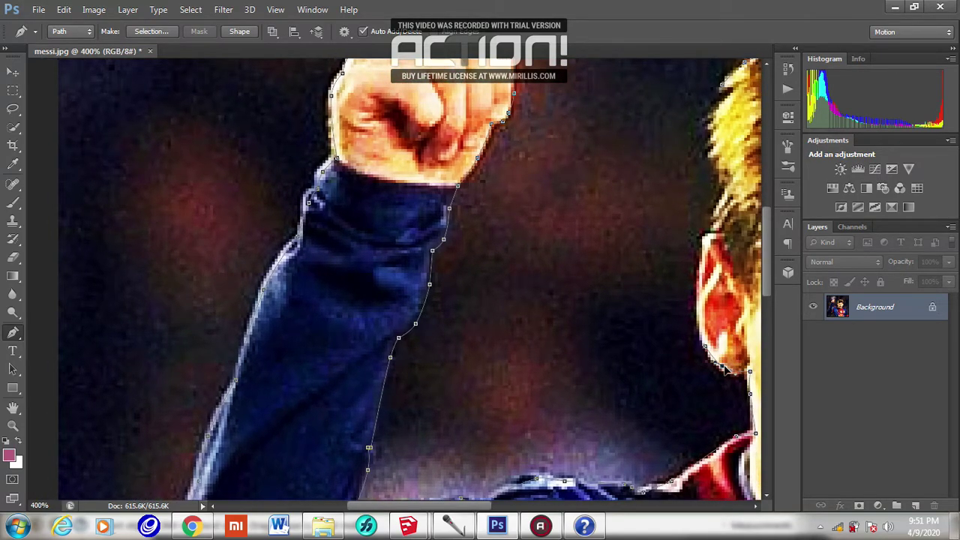
click(699, 279)
click(711, 236)
drag(723, 250, 719, 247)
drag(744, 175, 671, 332)
drag(653, 374, 661, 366)
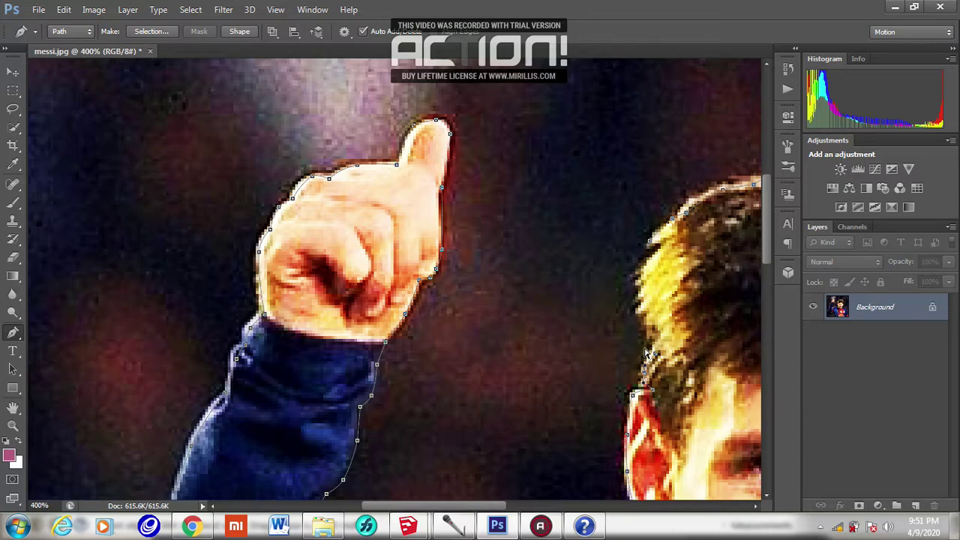
click(651, 323)
drag(649, 241, 661, 248)
ctrl+click(736, 303)
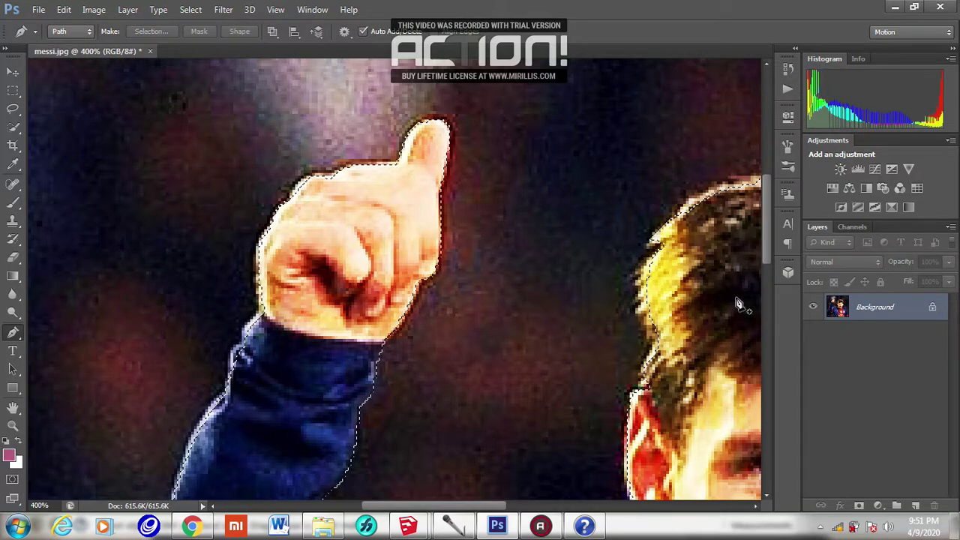
Zoom out to see the whole photo with Messi selected.
alt+click(568, 231)
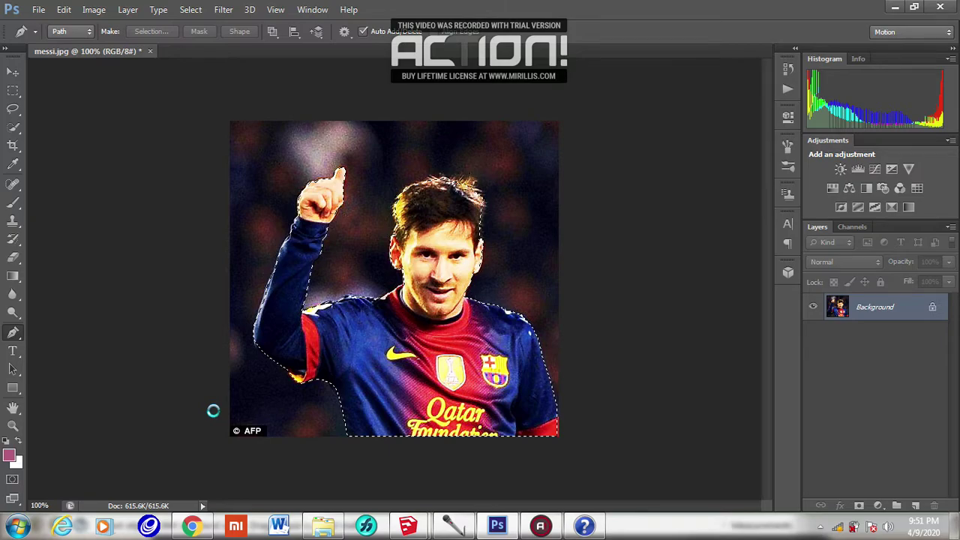
Create a new 434 × 384 px document at 300 pixels per inch.
key(ctrl+n)
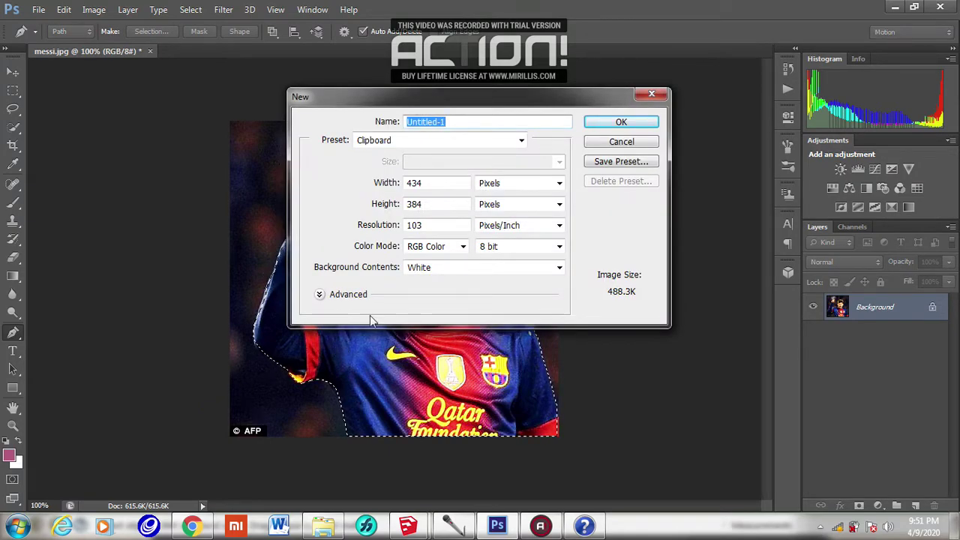
drag(429, 225, 411, 225)
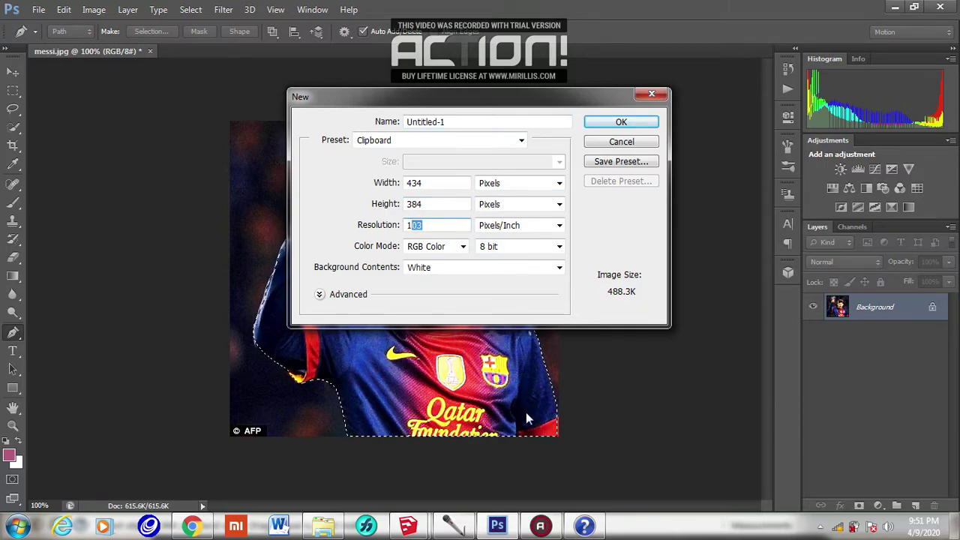
text(300)
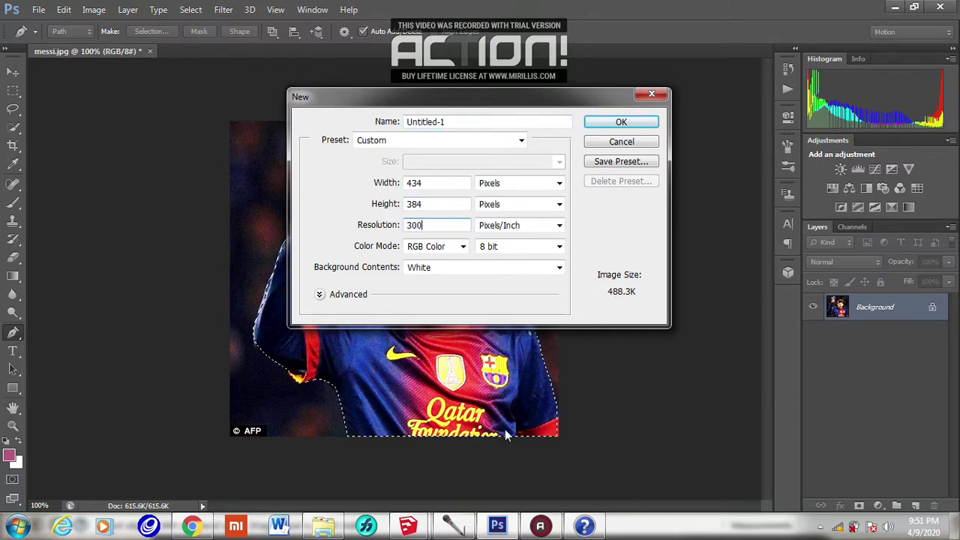
key(Return)
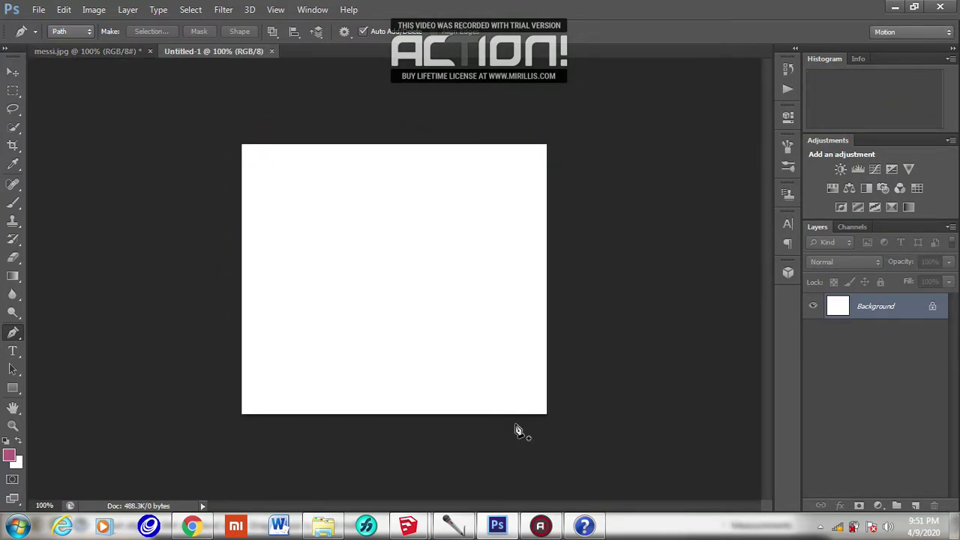
Paste the Messi cut-out into Untitled-1 and duplicate the Background into Background copy.
key(ctrl+v)
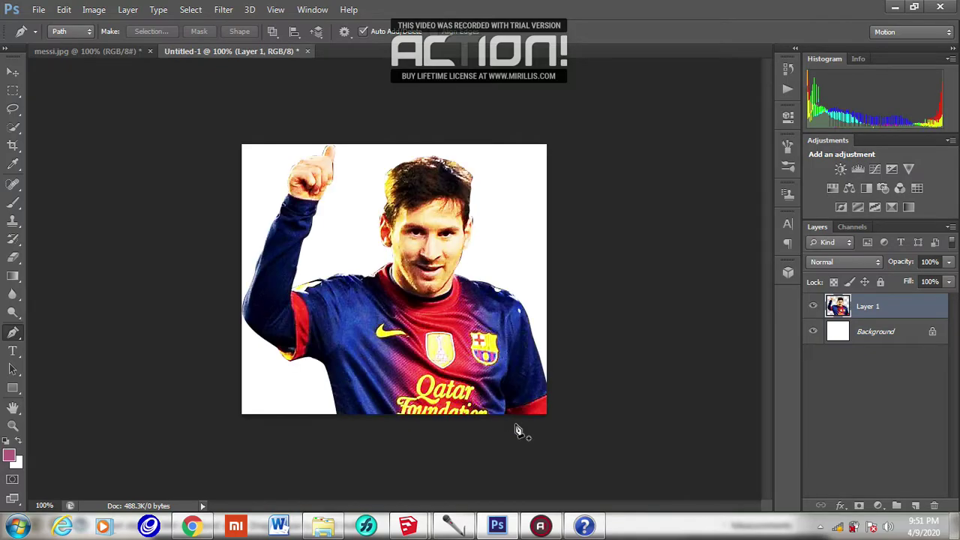
key(ctrl+minus)
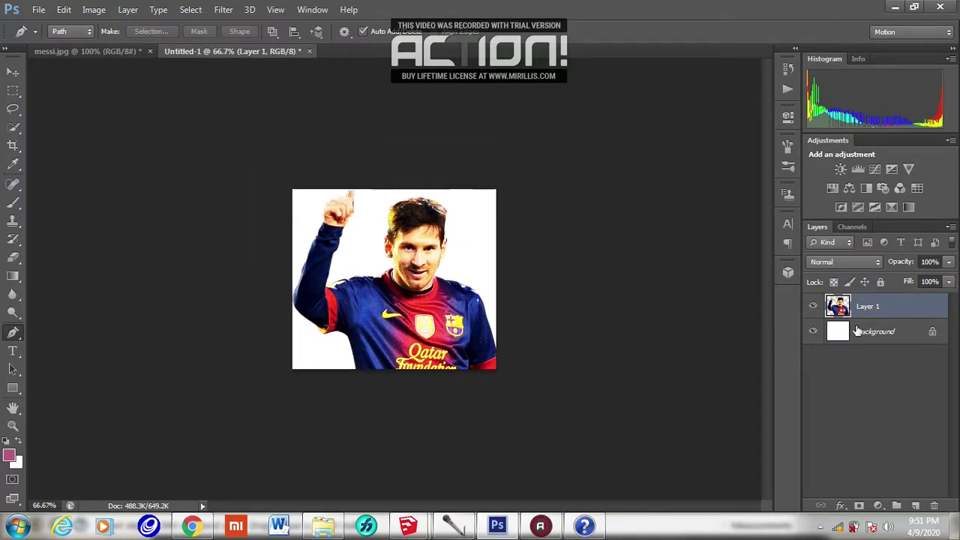
click(863, 331)
key(ctrl+j)
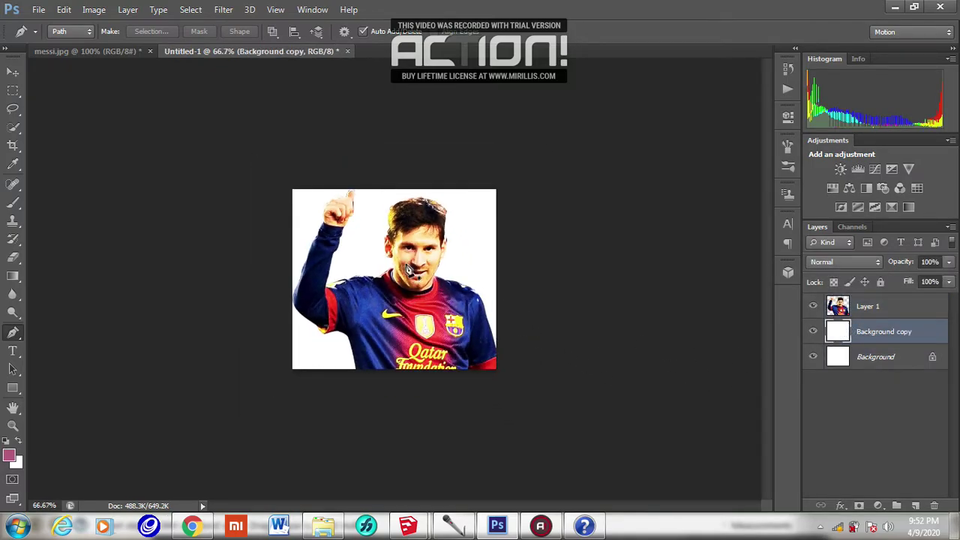
Return the view to 100% and cycle through the Move and Dodge tools.
key(ctrl+minus)
key(ctrl+plus)
key(ctrl+plus)
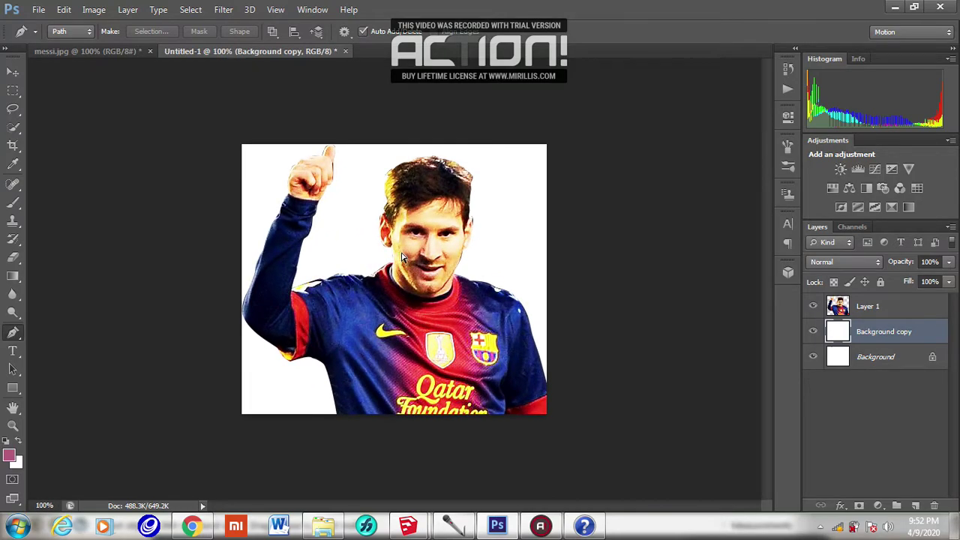
click(14, 72)
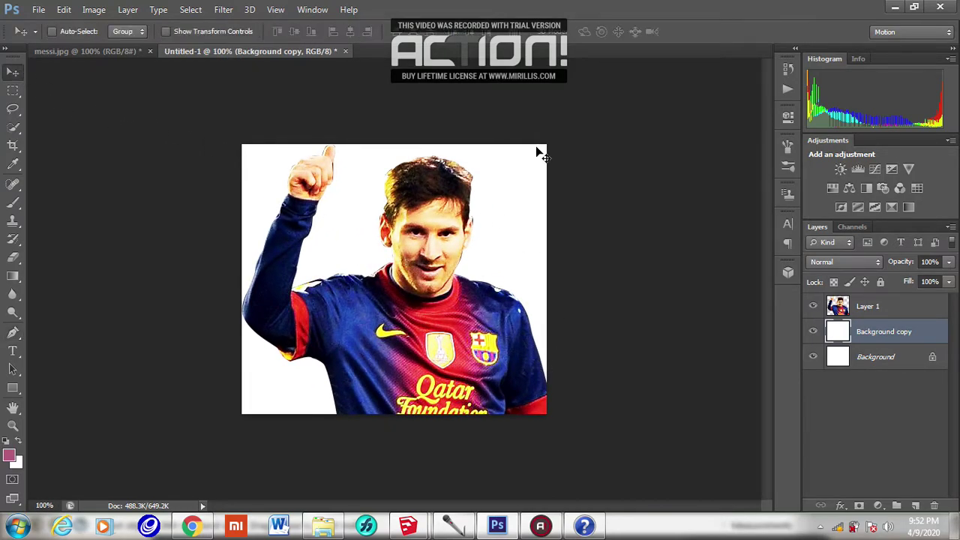
ctrl+click(465, 156)
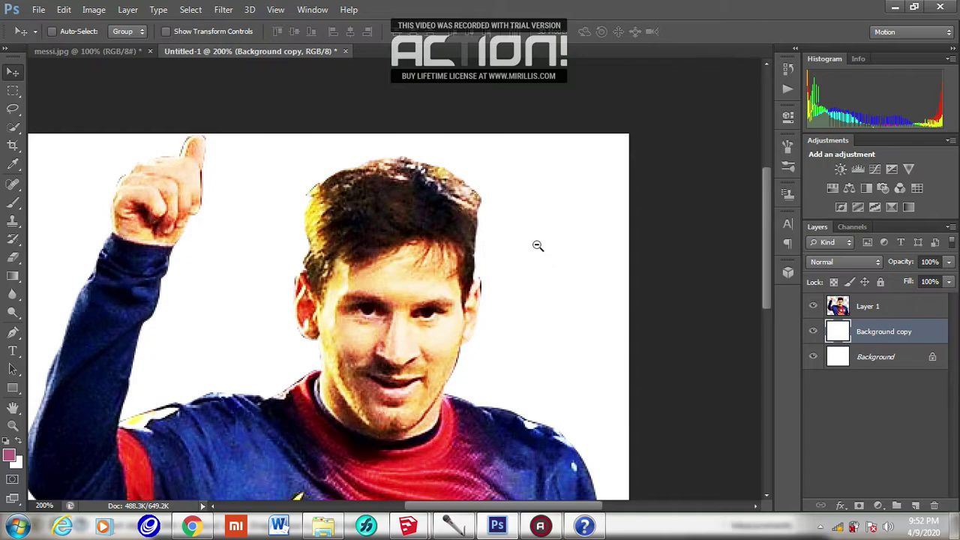
key(ctrl+minus)
click(13, 314)
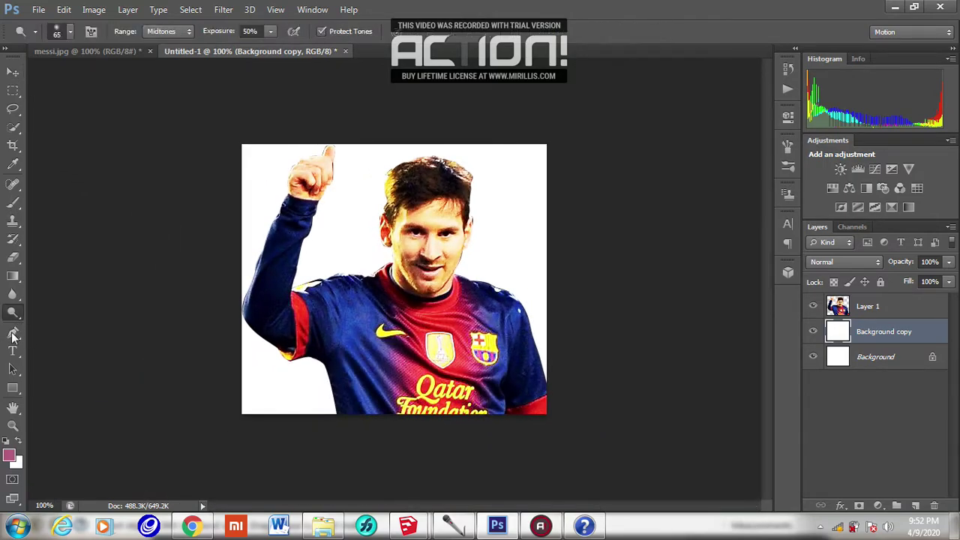
Choose the Smudge Tool and set its brush size to 43 px.
click(15, 258)
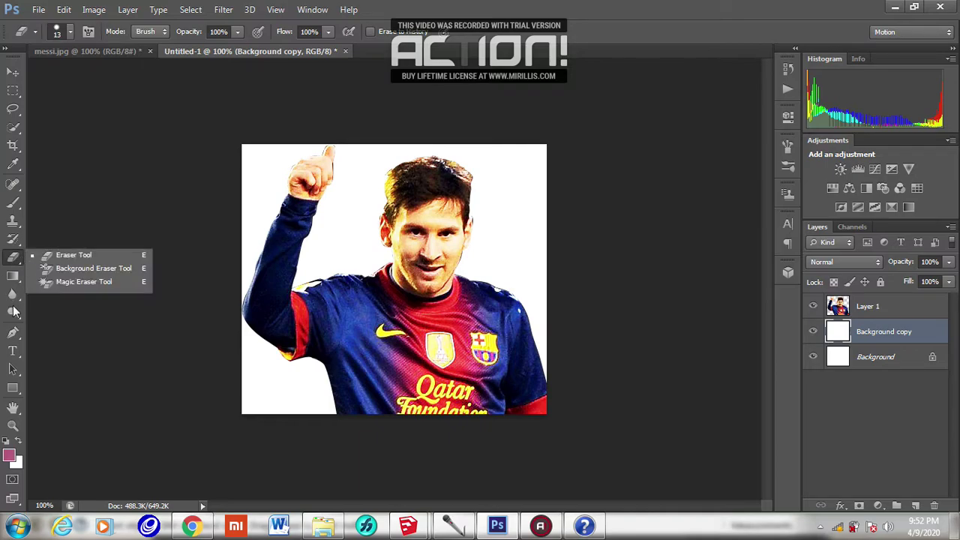
click(15, 313)
drag(21, 298, 55, 315)
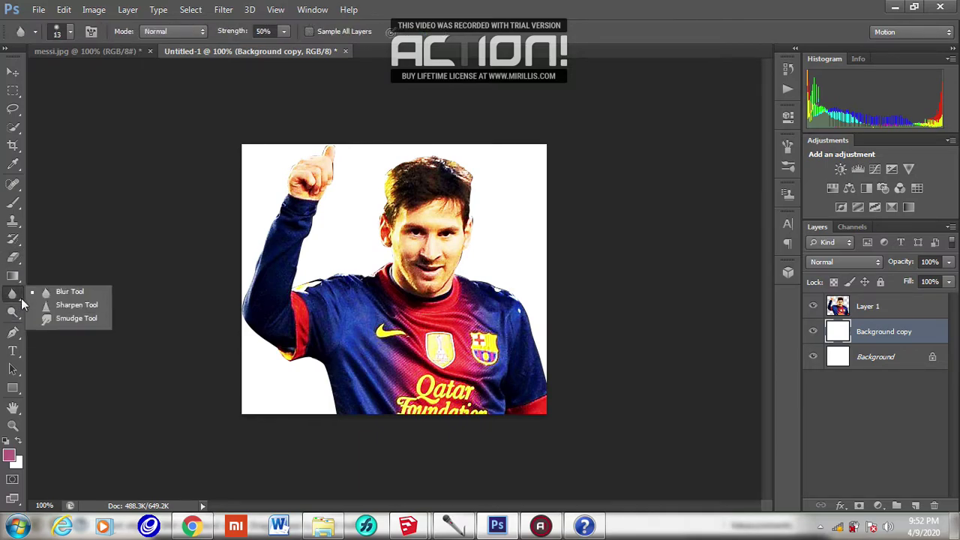
click(489, 179)
click(488, 180)
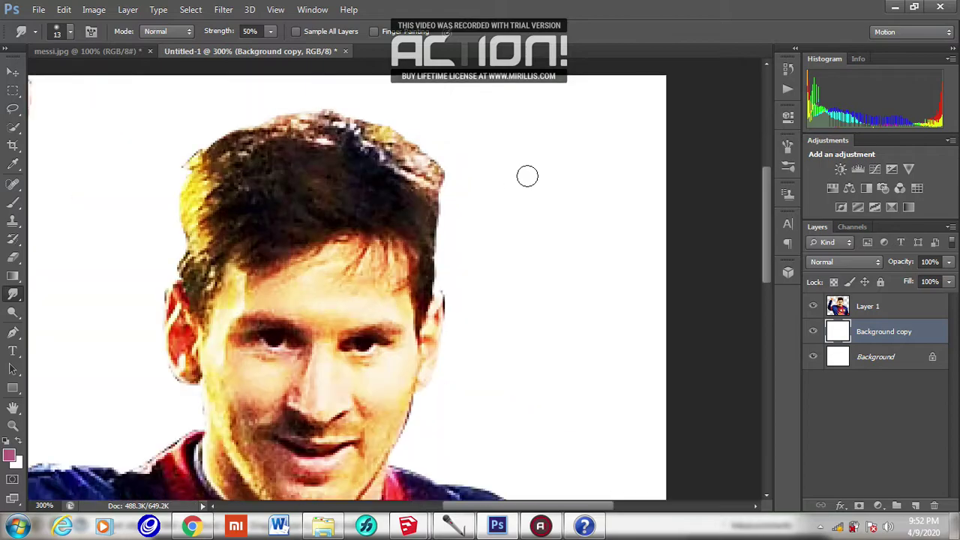
right_click(540, 189)
drag(558, 206, 586, 208)
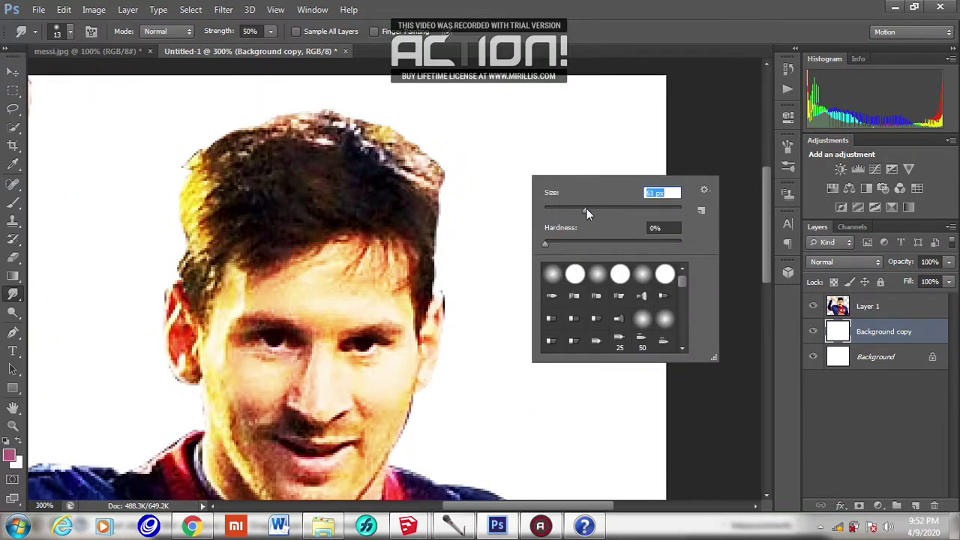
drag(590, 217, 578, 214)
key(Return)
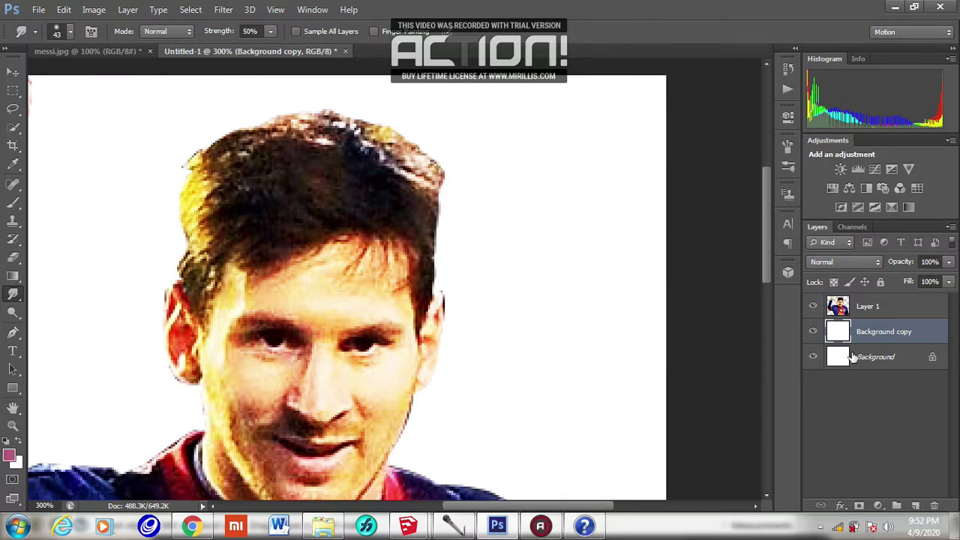
On Layer 1, smudge the hair and shoulder edges, shrinking the brush to 20 px.
click(869, 314)
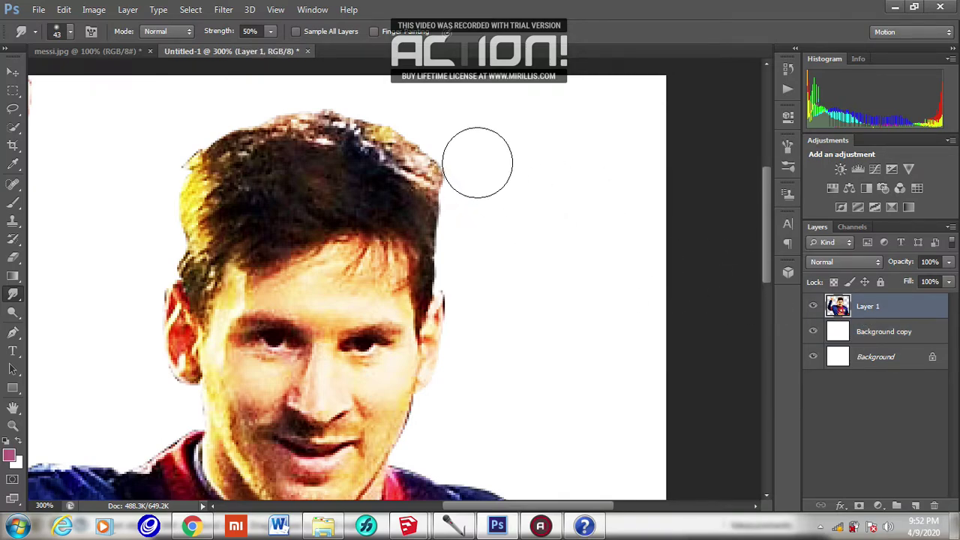
mouse_move(473, 157)
mouse_down()
mouse_move(467, 145)
mouse_move(480, 172)
mouse_move(455, 133)
mouse_up()
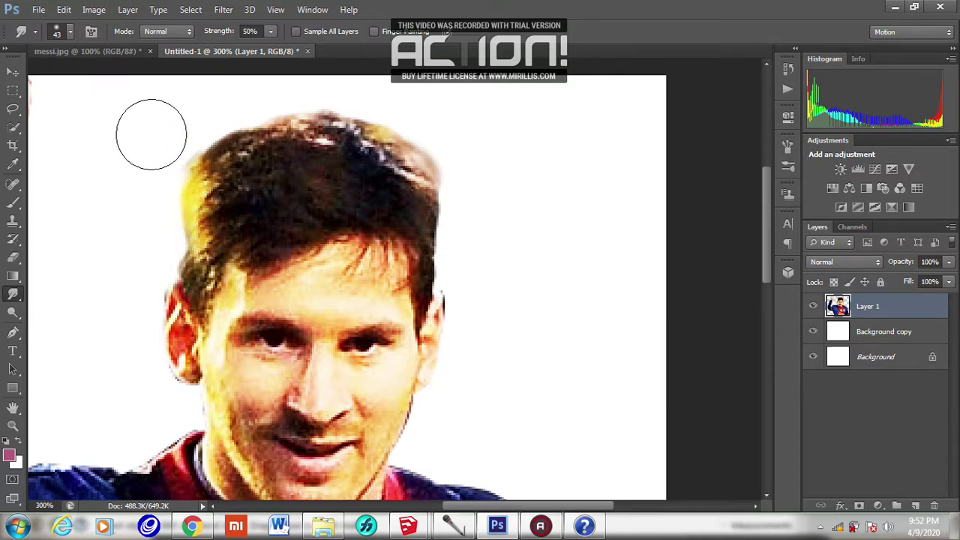
key(ctrl+minus)
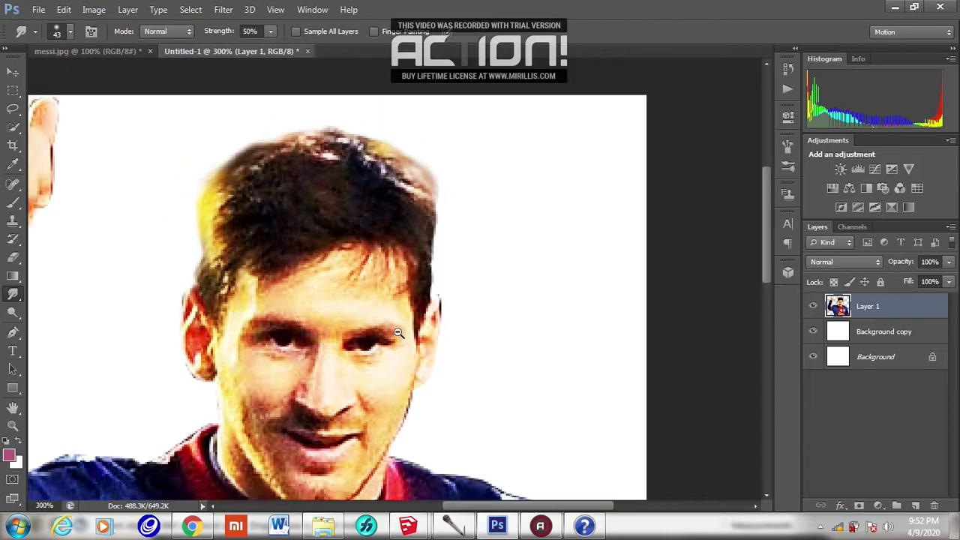
mouse_move(462, 220)
mouse_down()
mouse_move(500, 253)
mouse_move(380, 208)
mouse_up()
key(ctrl+plus)
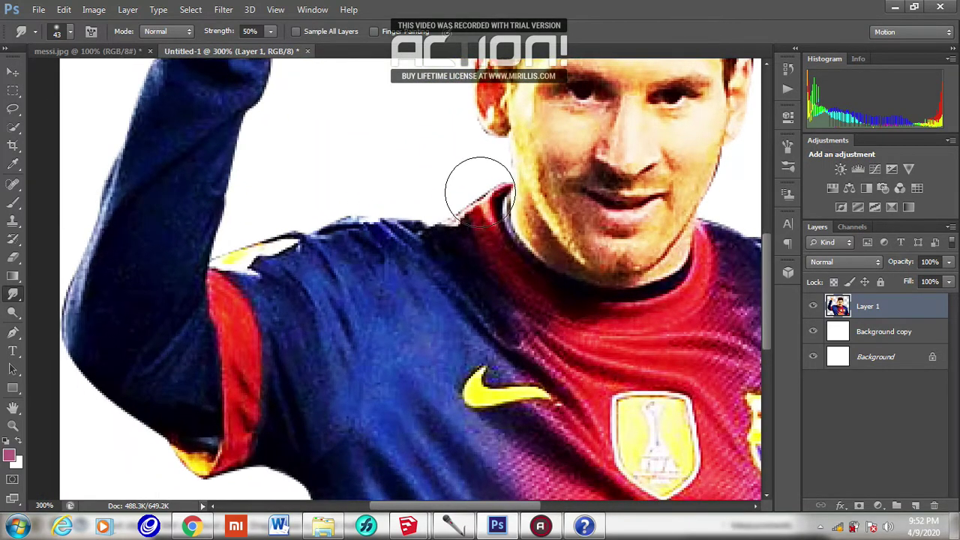
right_click(435, 160)
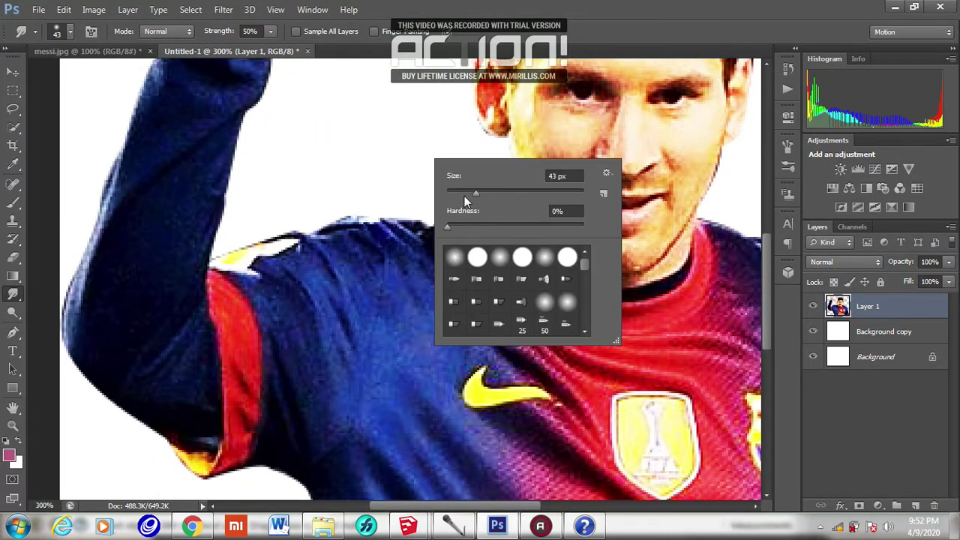
key(Return)
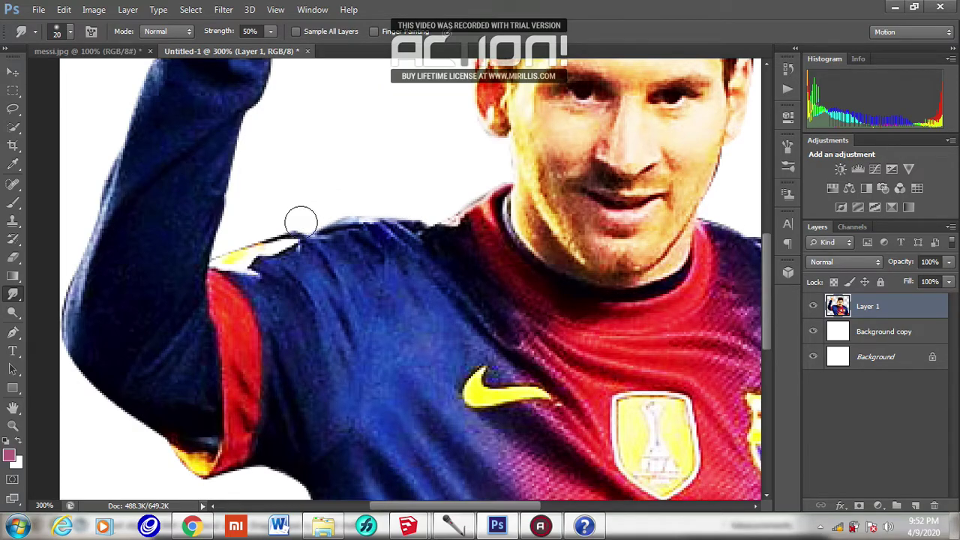
key(ctrl+minus)
key(ctrl+minus)
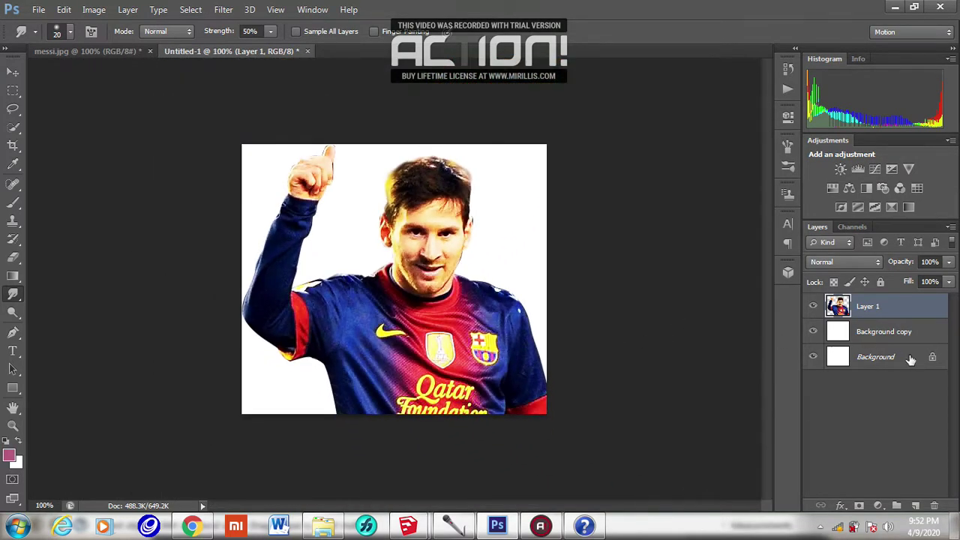
Fill the Background copy layer with the pink foreground colour using Shift+F5 Fill.
click(885, 333)
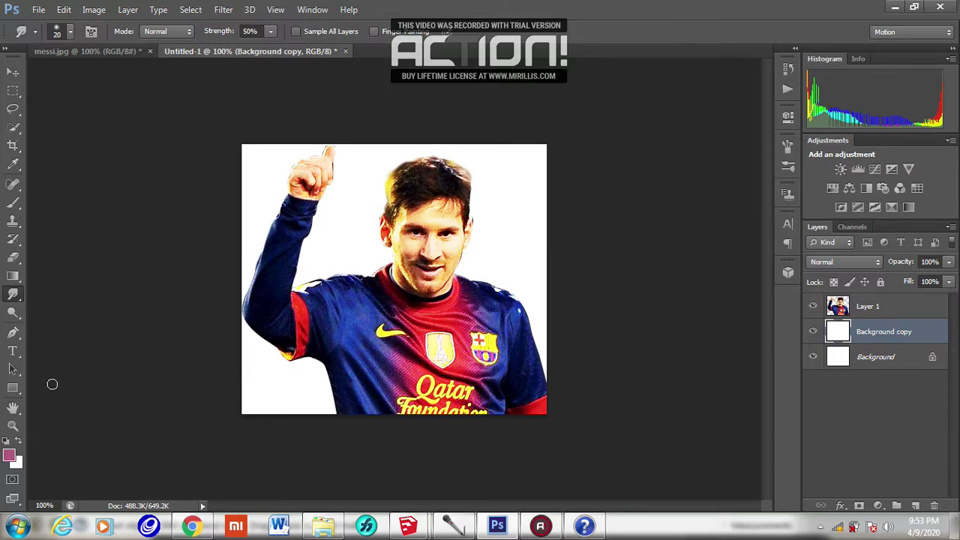
key(v)
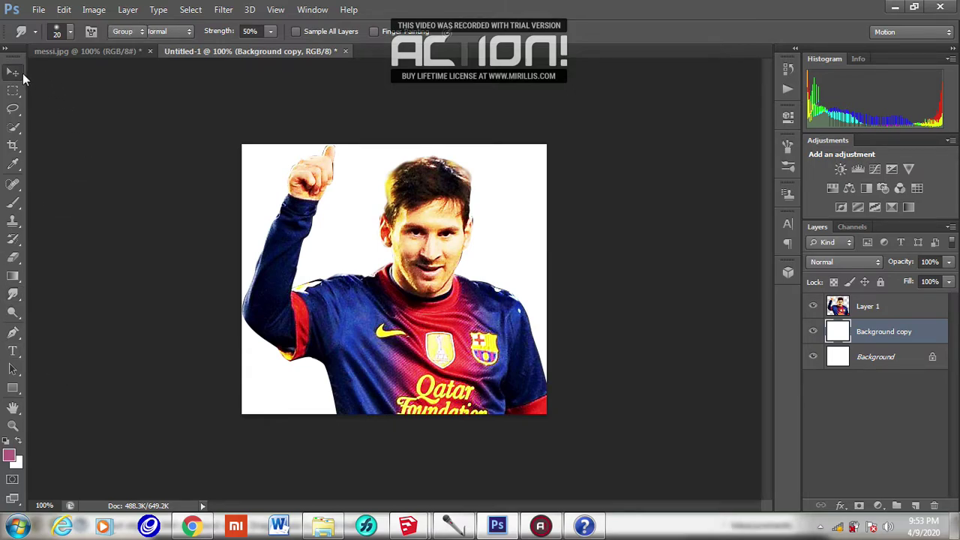
key(shift+F5)
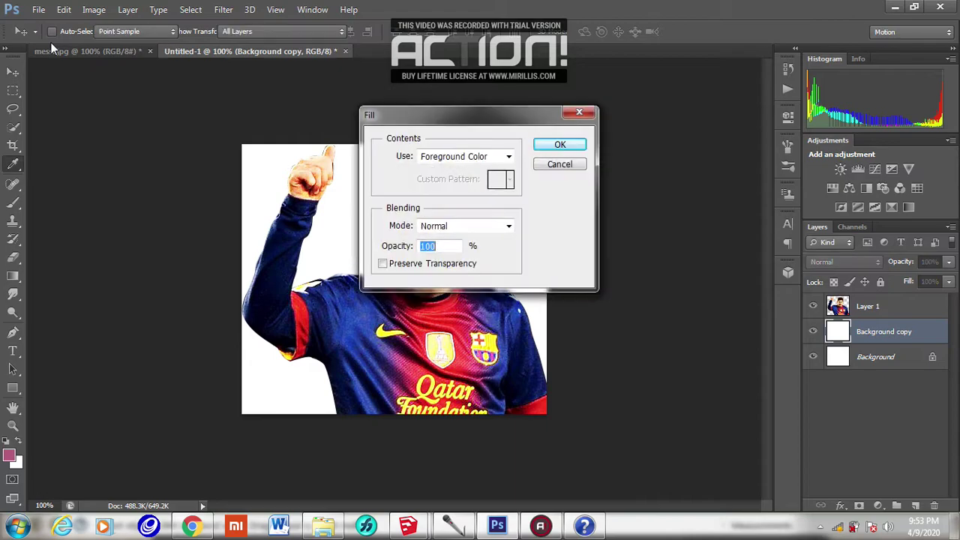
key(Return)
alt+click(395, 351)
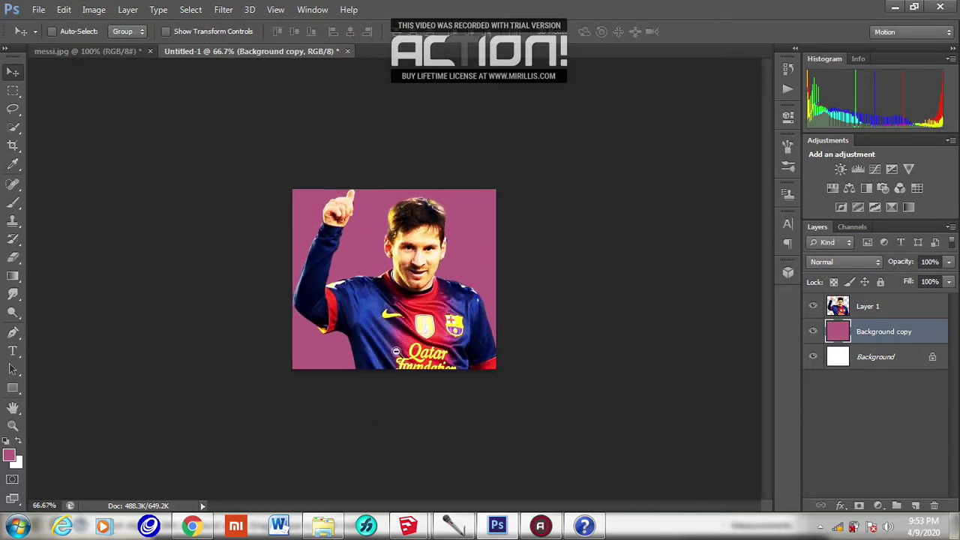